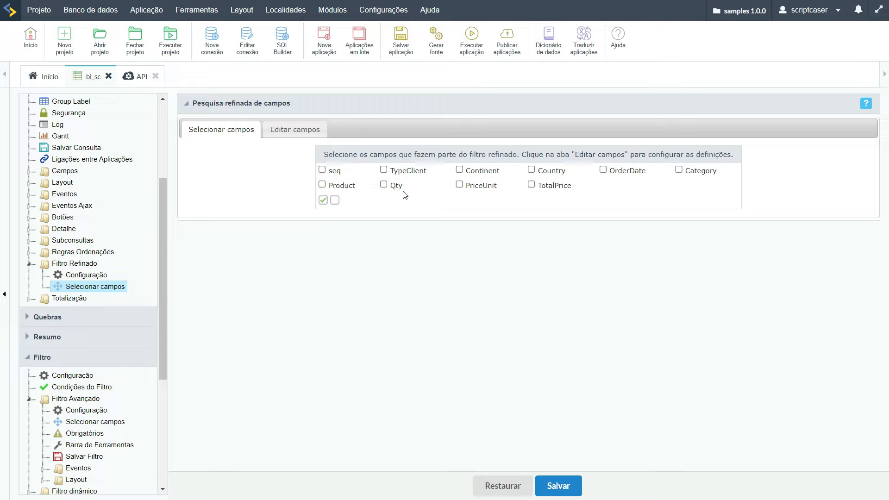
Step: Include TypeClient, Continent, Country, OrderDate, Category, TotalPrice, Qty and Product in the refined filter
click(384, 170)
click(460, 169)
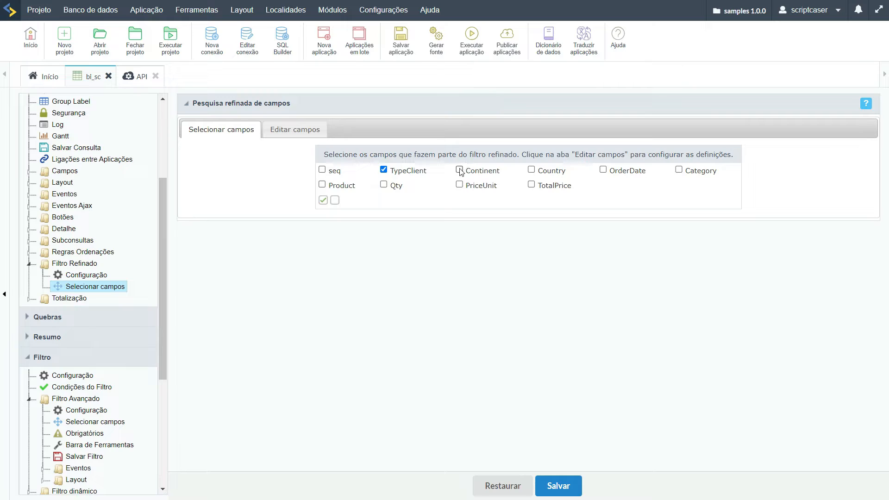
click(531, 170)
click(603, 170)
click(679, 170)
click(531, 185)
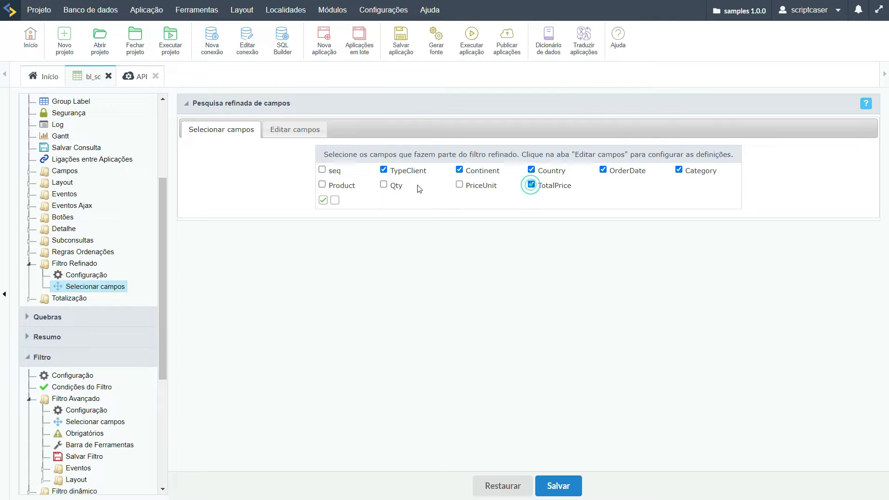
click(384, 185)
click(322, 185)
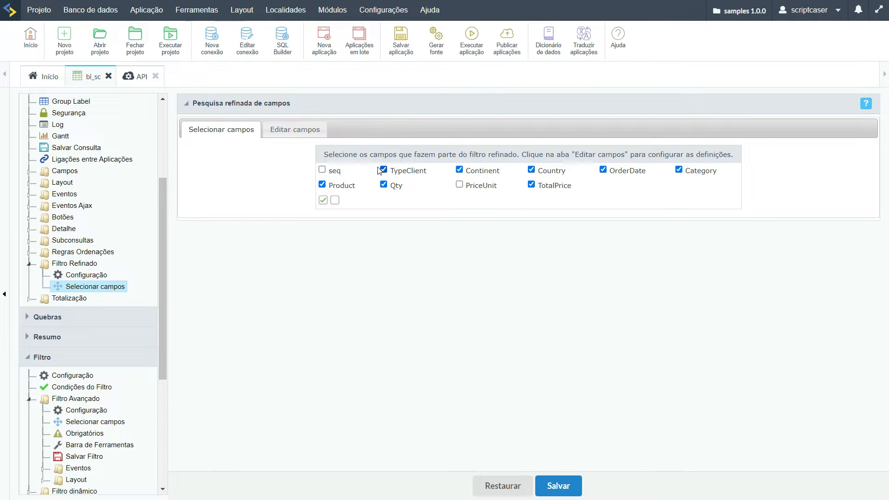
Step: In the refined filter's field settings, set OrderDate's date format to aaaa and its ordering to DESC
click(300, 132)
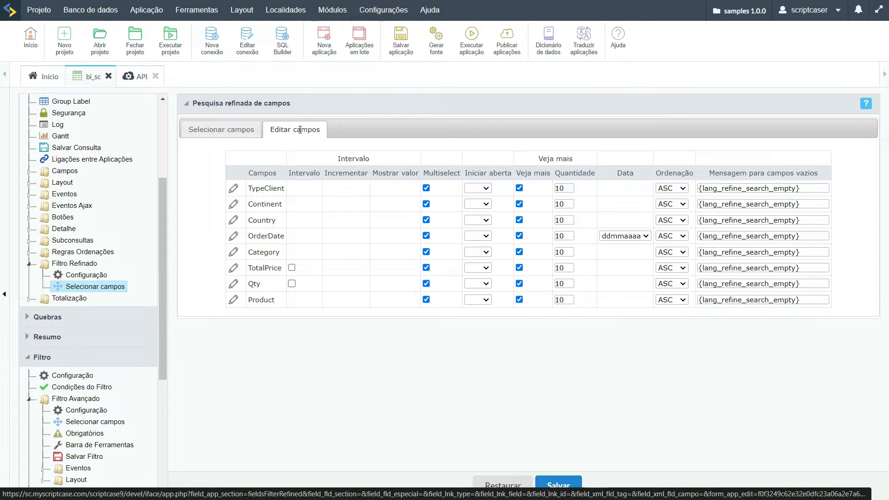
click(246, 132)
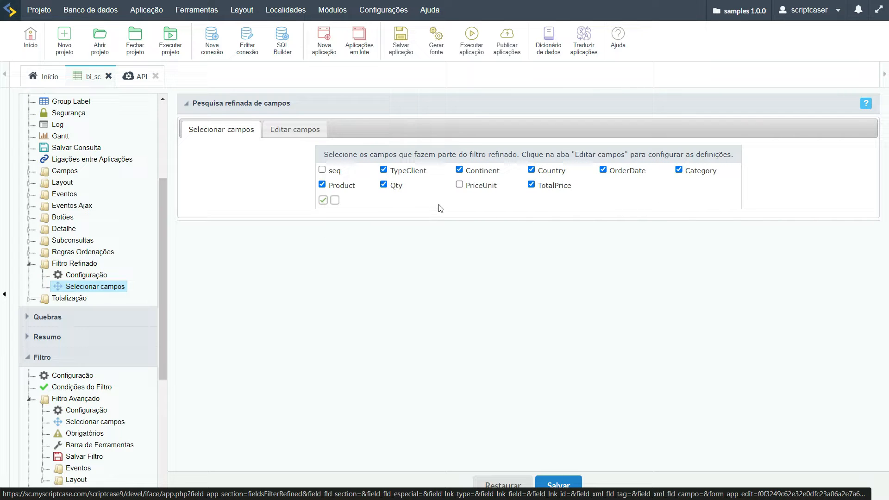
click(284, 130)
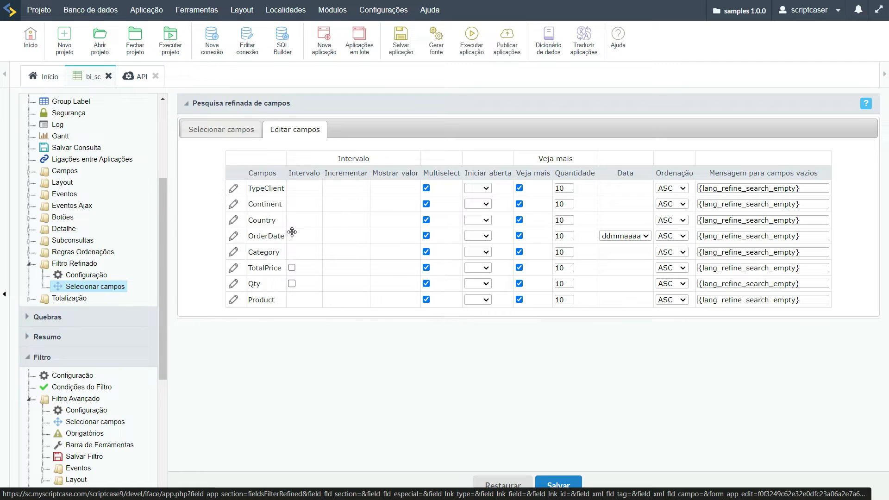
click(642, 237)
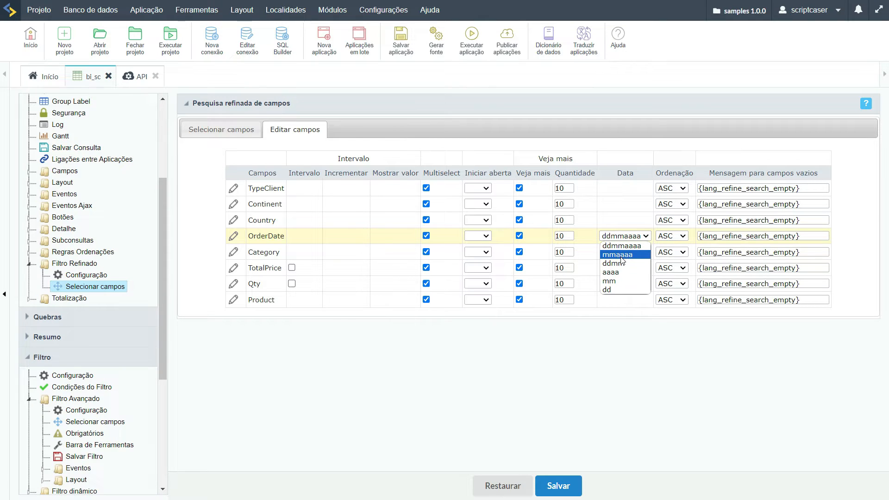
click(620, 272)
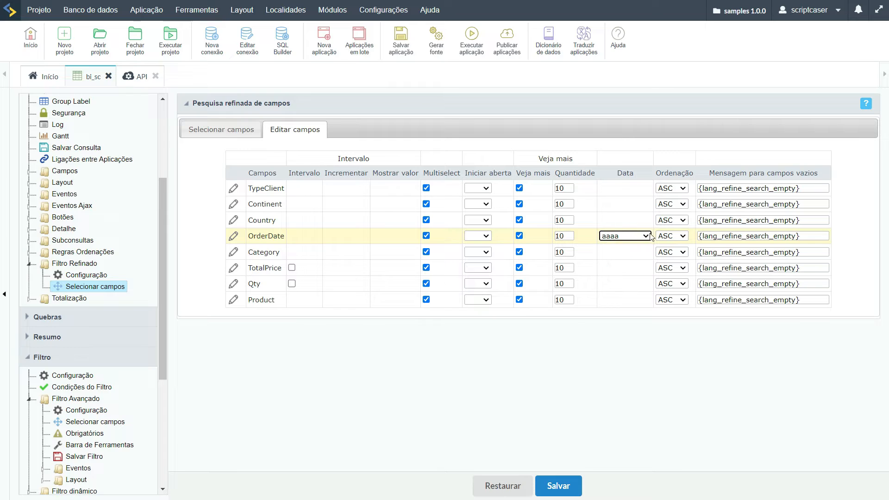
click(667, 235)
click(668, 253)
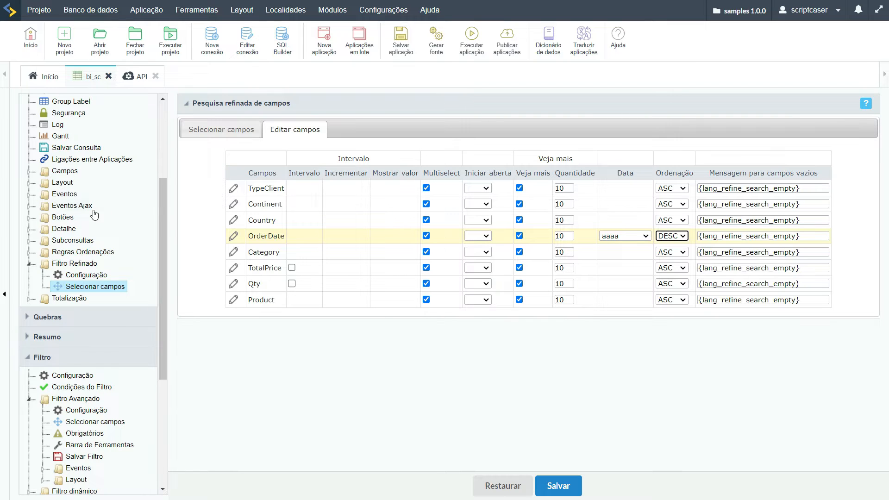
Step: Run the application and filter the report by Type Client Legal entity and public company, and by Continent Oceania
scroll(108, 203, up, 3)
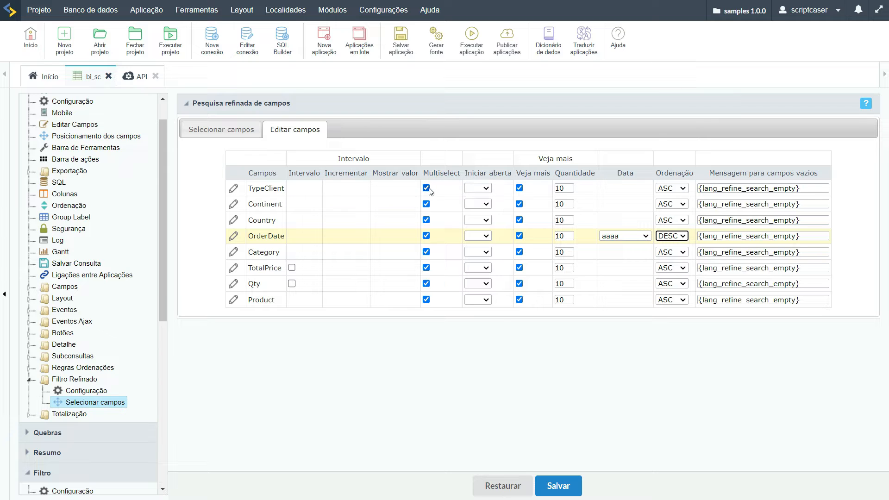
click(471, 36)
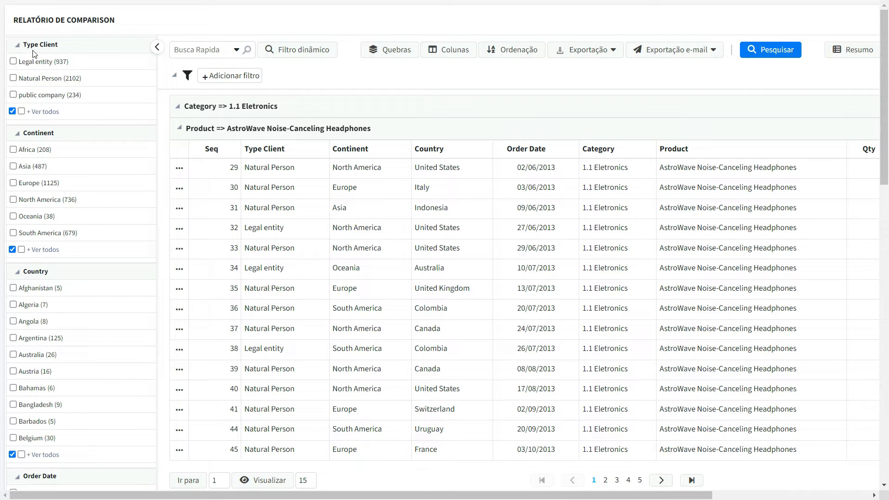
click(13, 62)
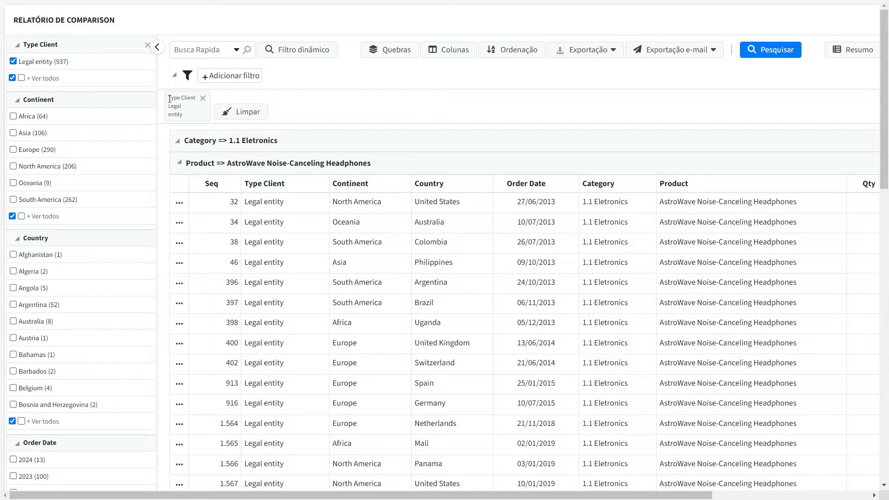
click(44, 78)
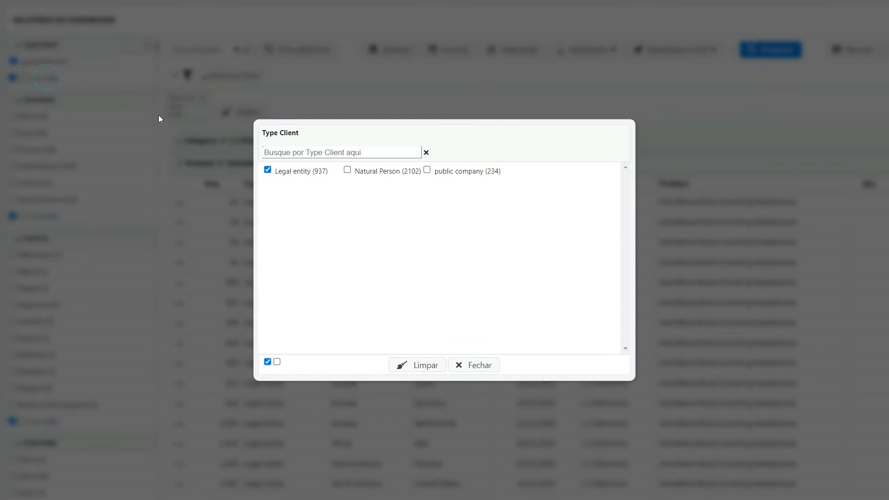
click(427, 170)
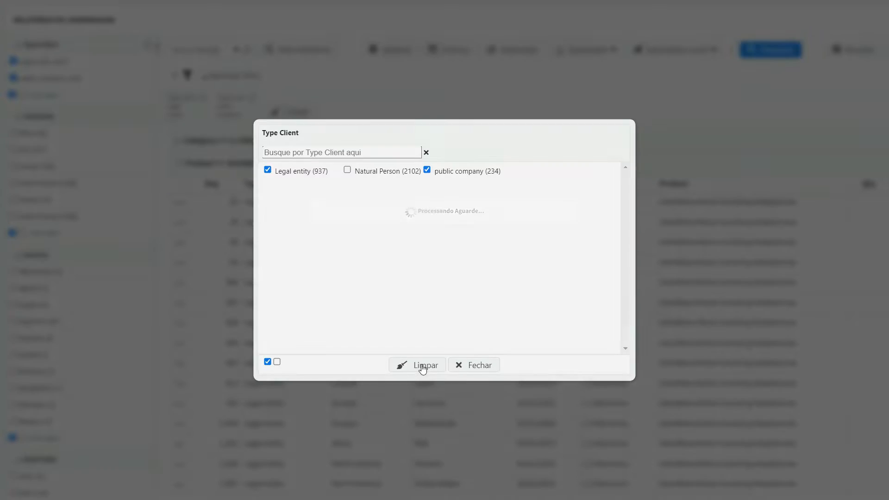
click(470, 360)
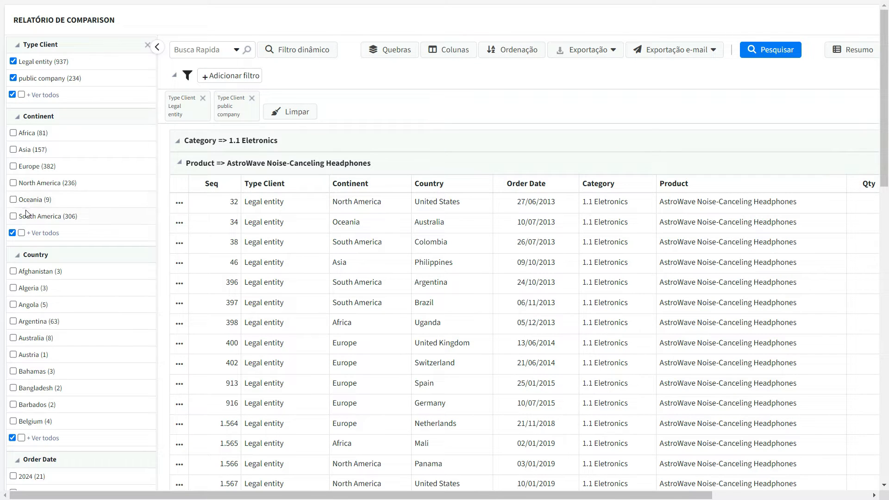
click(13, 202)
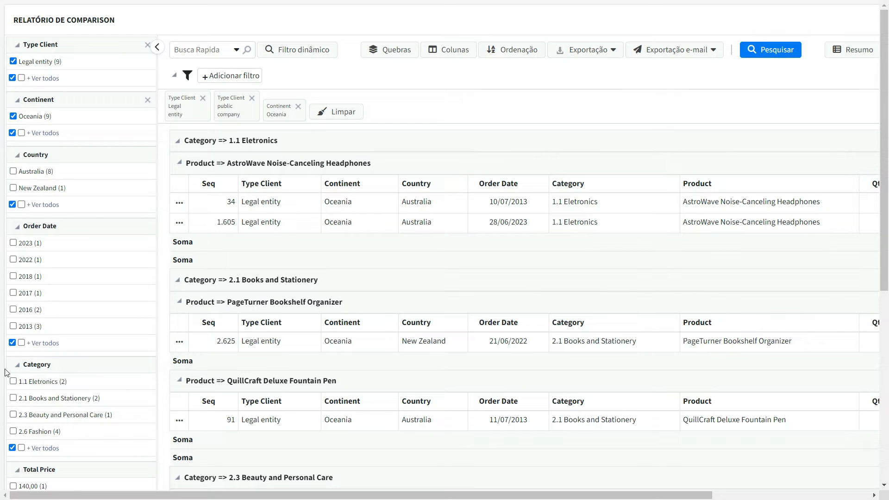
Step: In the full Type Client list, deselect all values and select all of them again
click(52, 81)
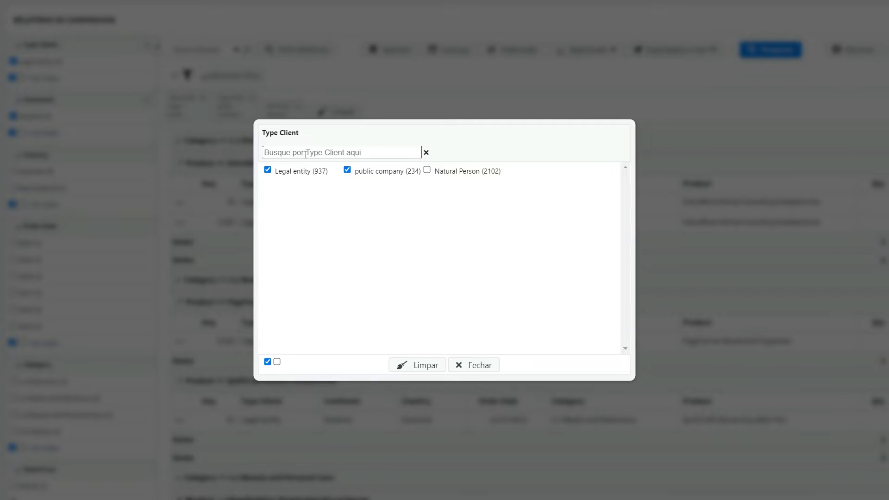
click(282, 153)
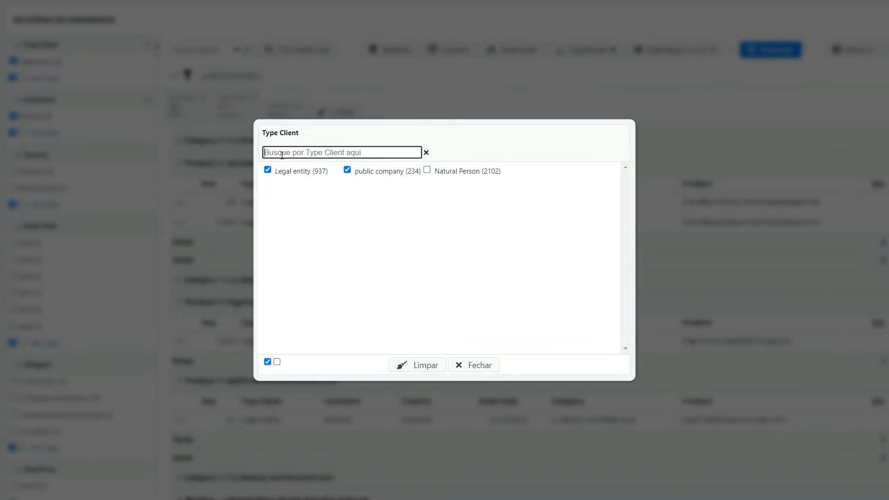
click(276, 362)
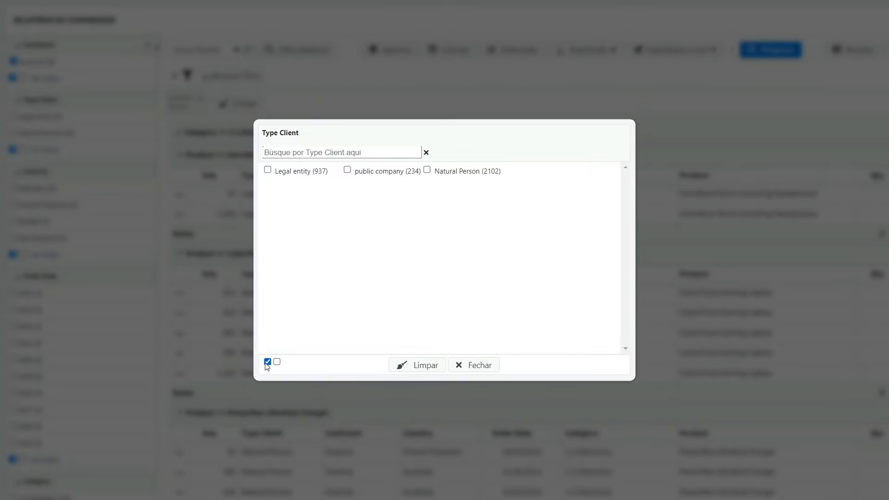
click(267, 362)
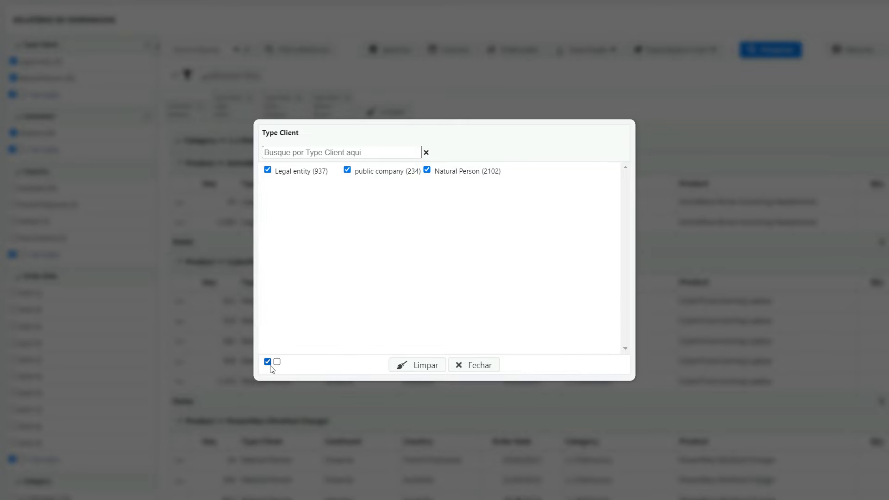
click(468, 365)
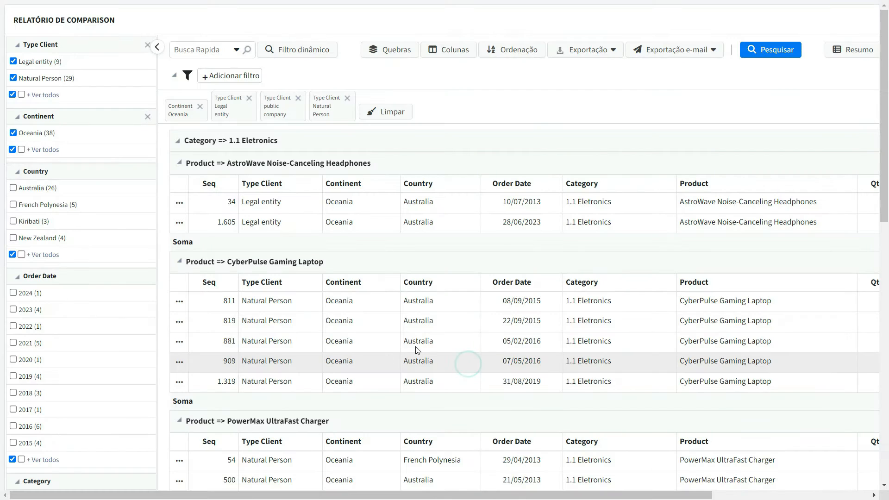
Step: Back in the refined filter's field settings, set Iniciar aberta to Não for TypeClient, Continent, Country and OrderDate
key(ctrl+Tab)
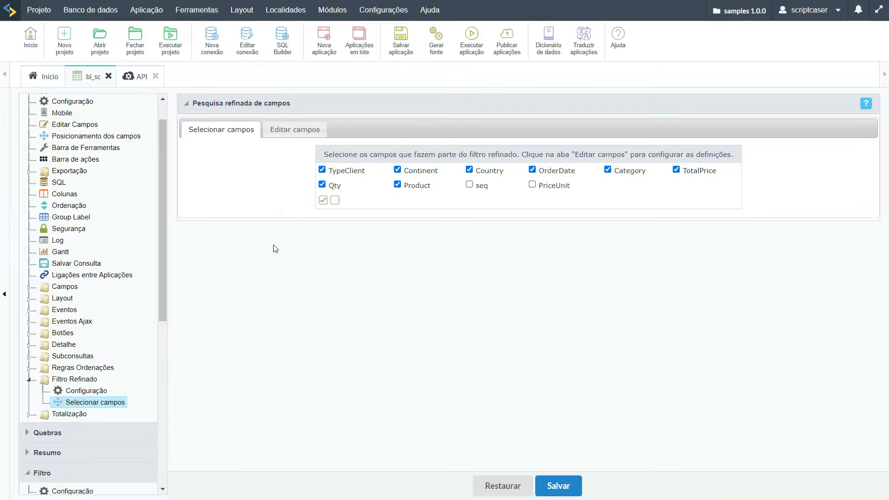
click(295, 132)
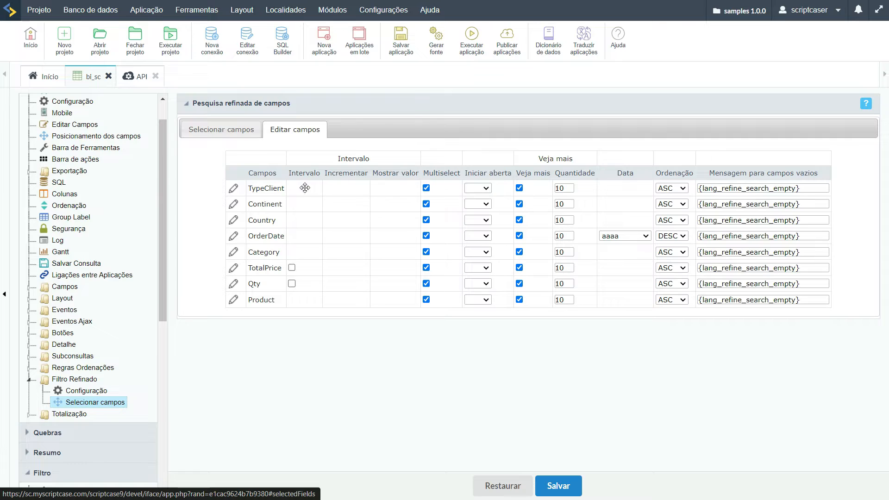
click(484, 188)
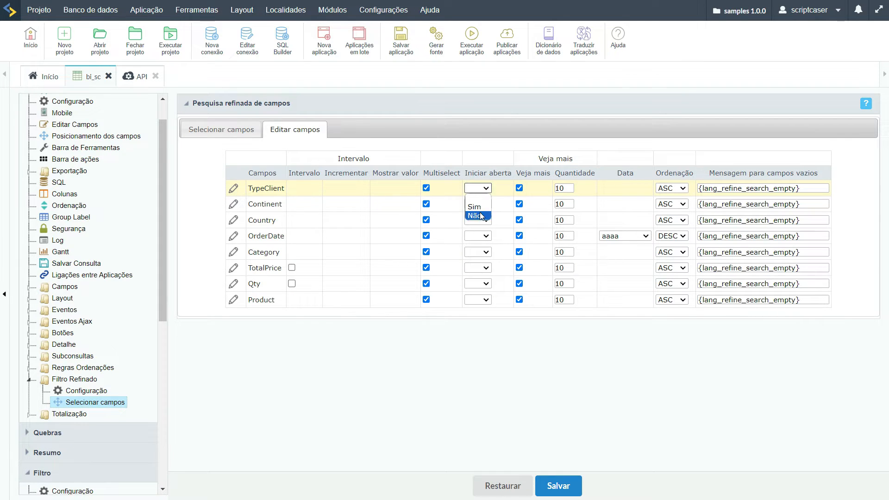
click(481, 215)
click(482, 204)
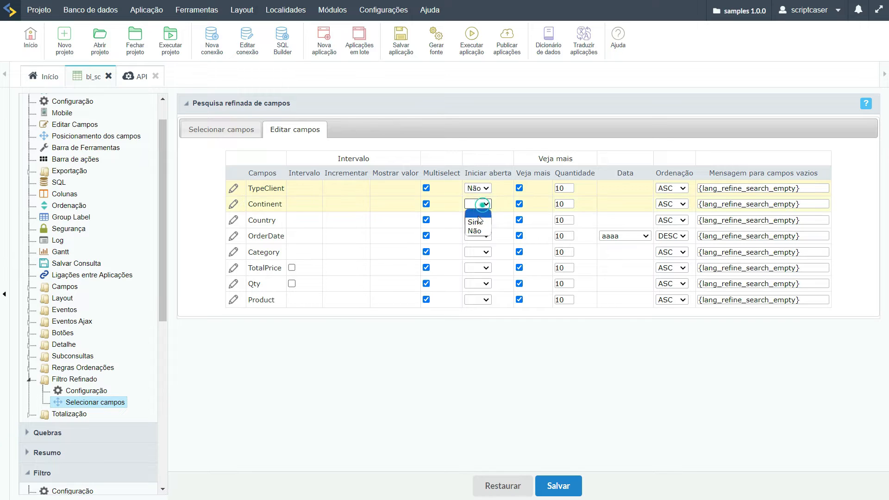
click(475, 230)
click(478, 220)
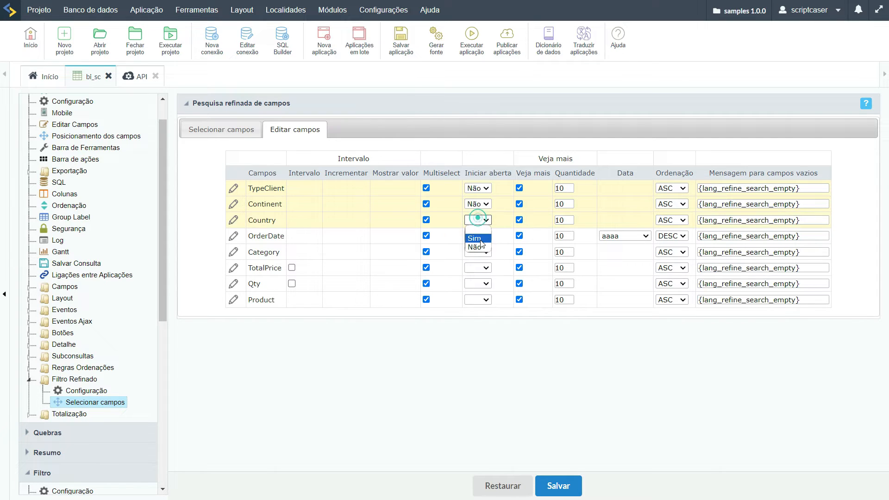
click(477, 247)
click(479, 237)
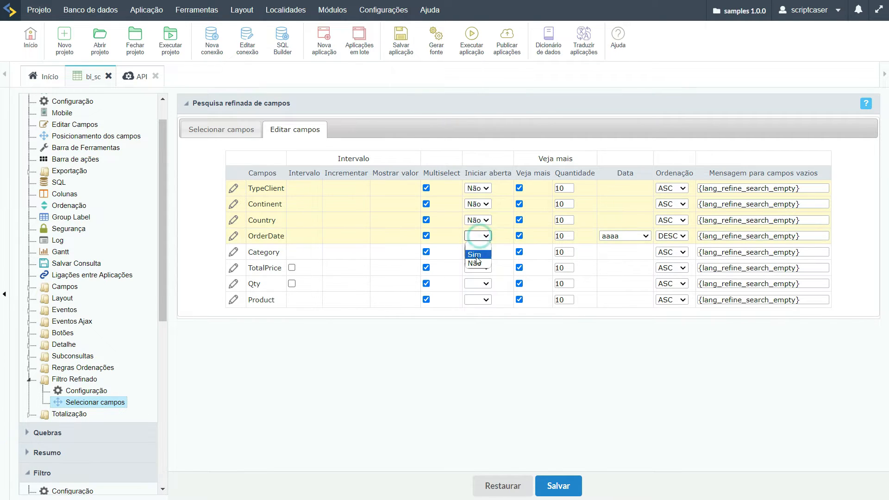
click(476, 262)
Step: Set Iniciar aberta to Não for the Category, TotalPrice, Qty and Product fields
click(478, 253)
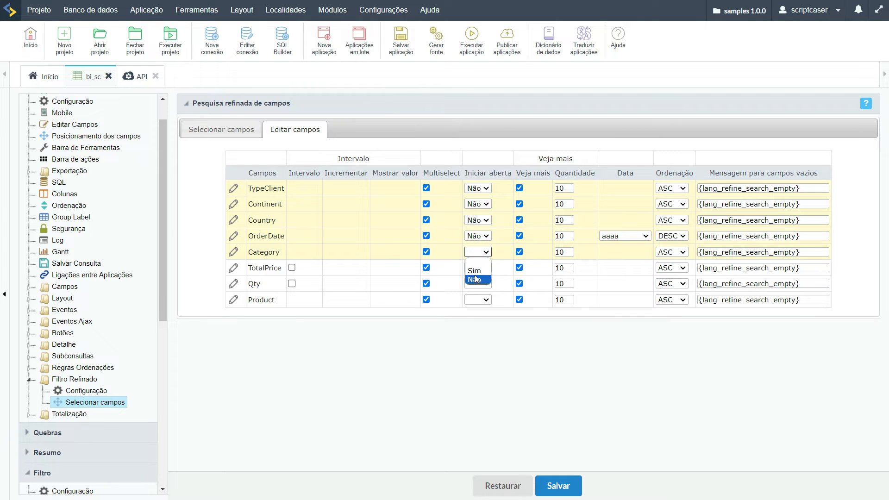
click(476, 279)
click(477, 268)
click(477, 292)
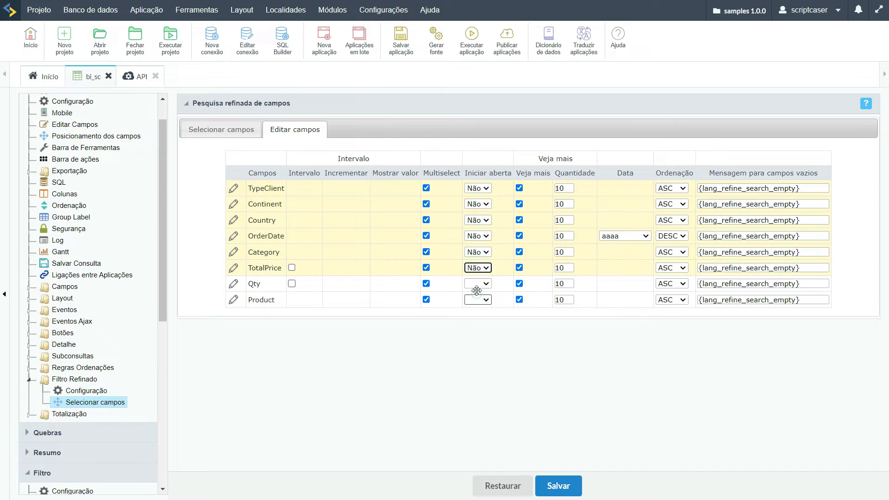
click(477, 284)
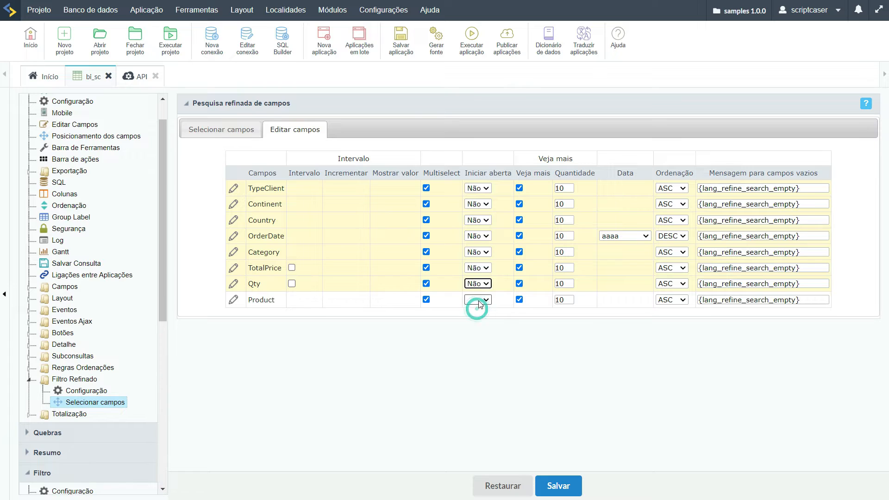
click(478, 300)
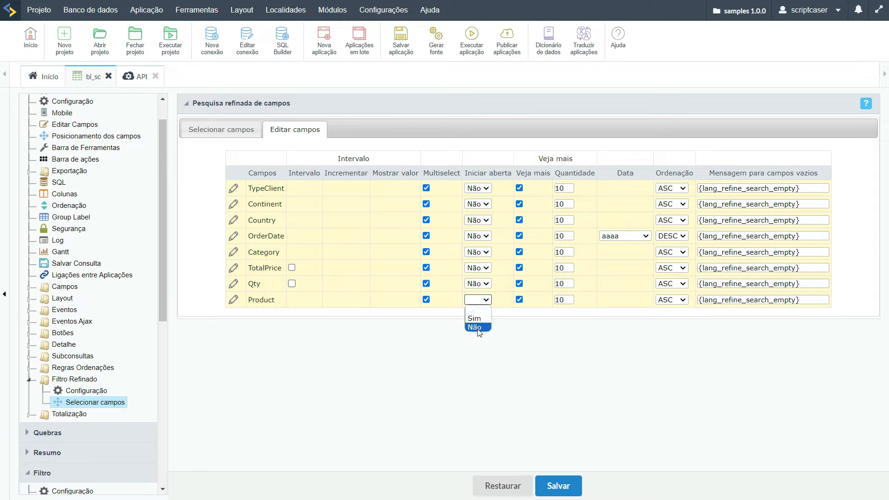
click(478, 331)
Step: Run the application, expand the Category and Product filters, and show the full list of products
click(471, 38)
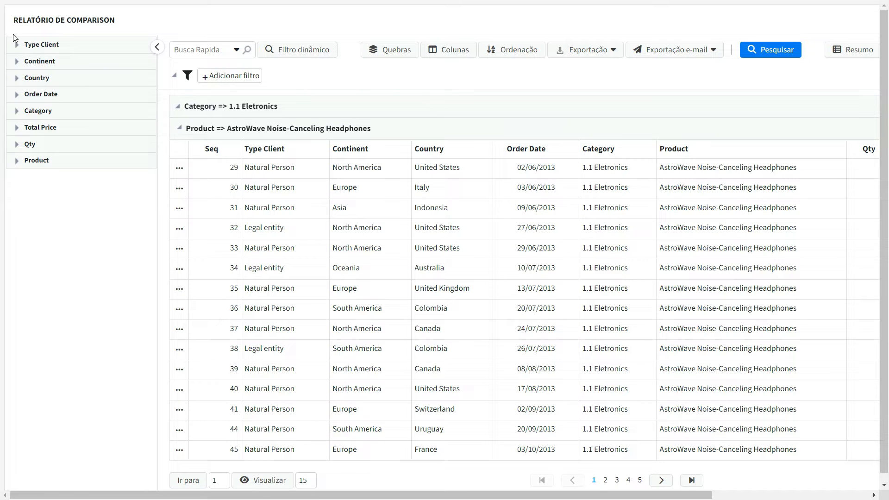
click(17, 112)
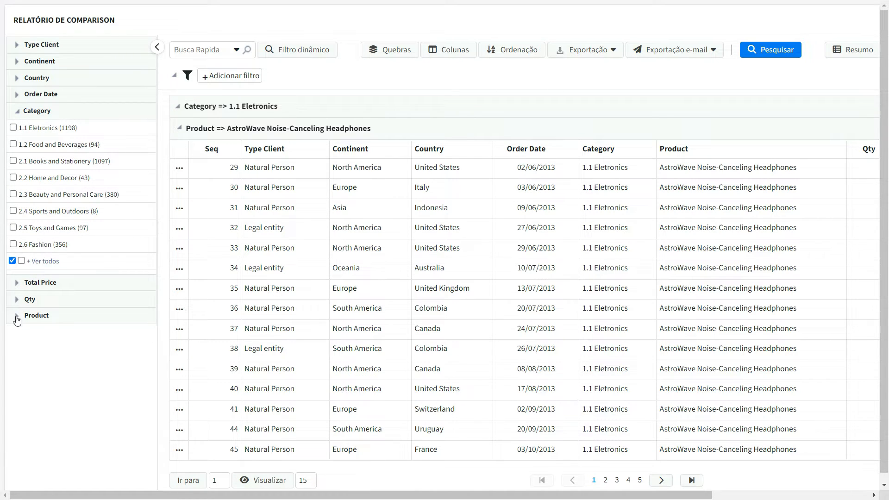
click(16, 315)
scroll(37, 301, down, 1)
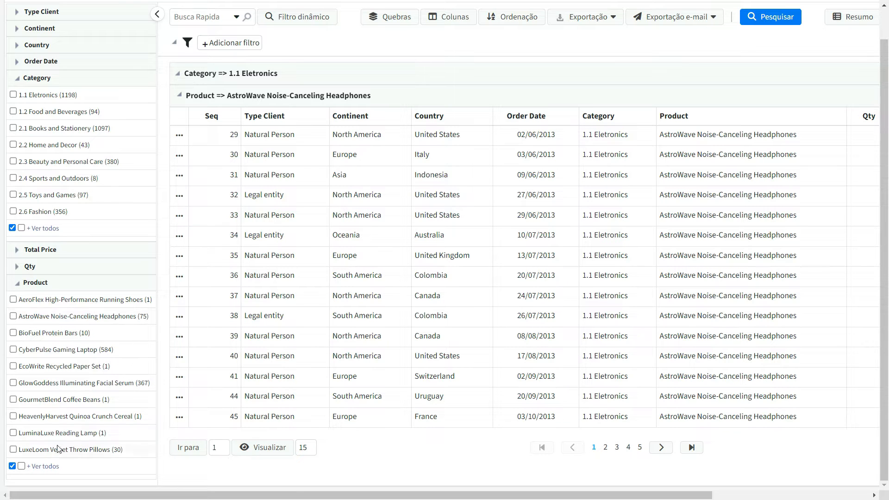
click(42, 470)
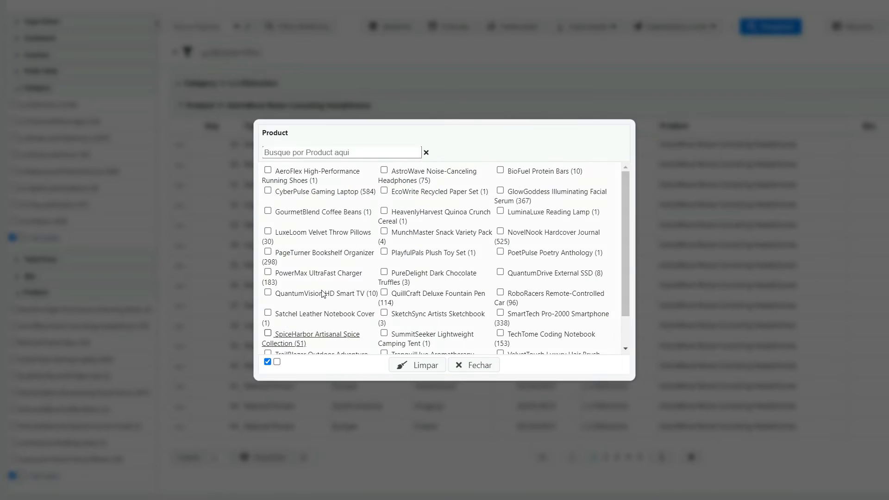
Step: Look through the full Product value list and close it
scroll(422, 212, down, 1)
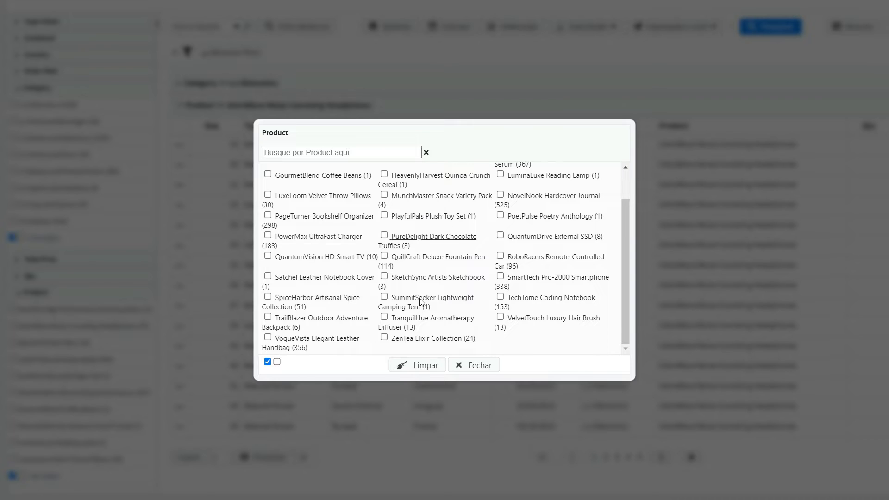
scroll(382, 286, up, 1)
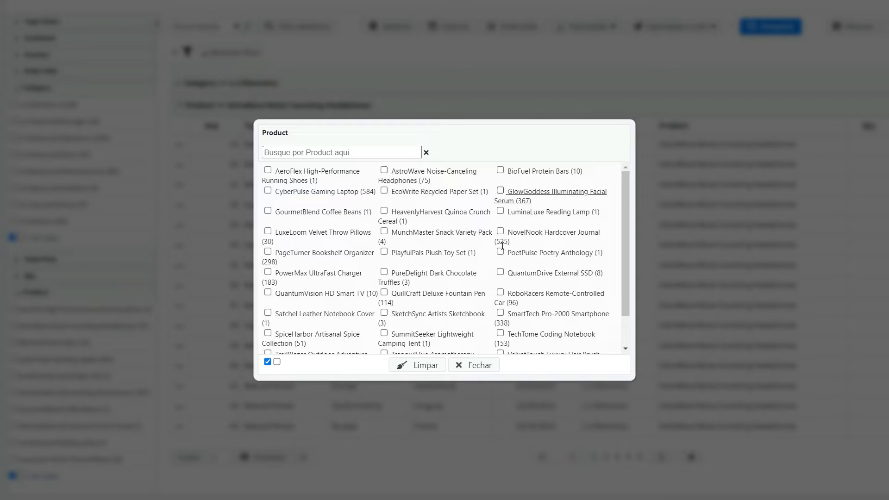
click(476, 366)
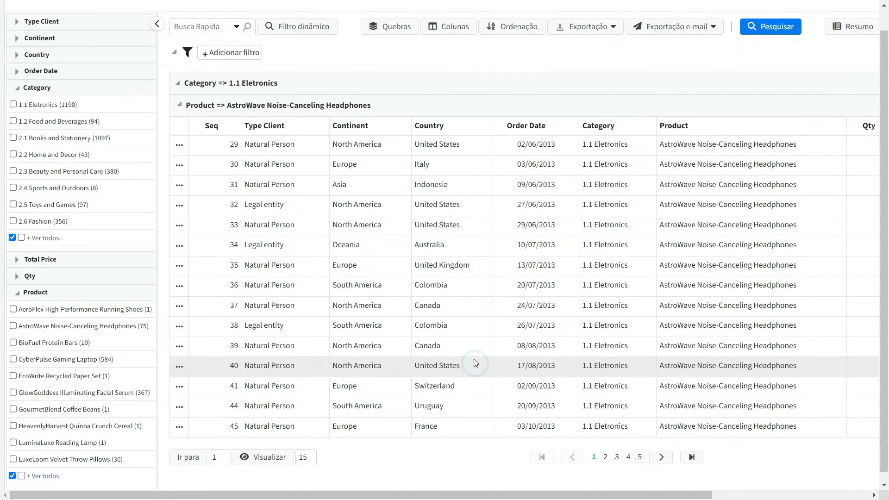
Step: Return to the refined filter's field settings in the development environment and disable Veja mais for TypeClient
key(ctrl+Tab)
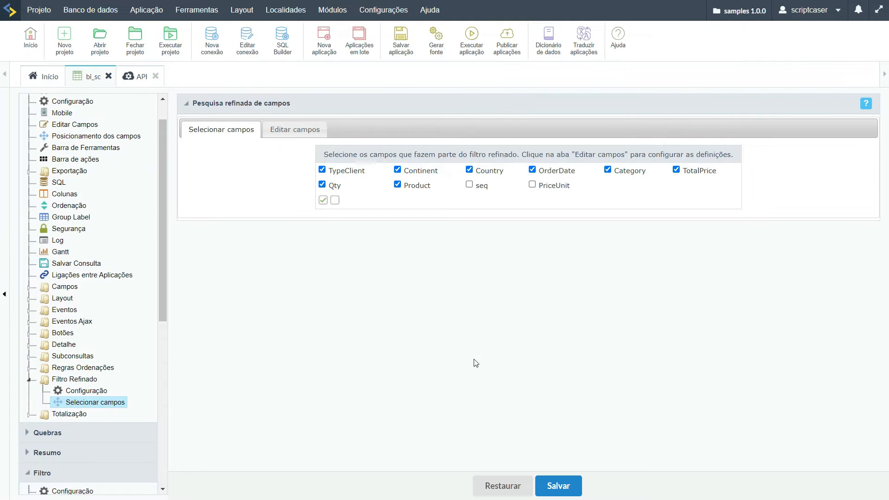
click(293, 131)
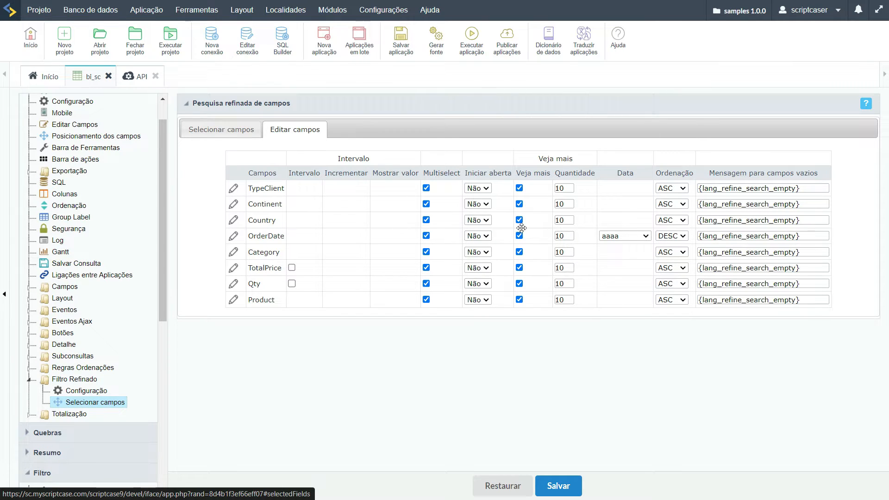
click(519, 189)
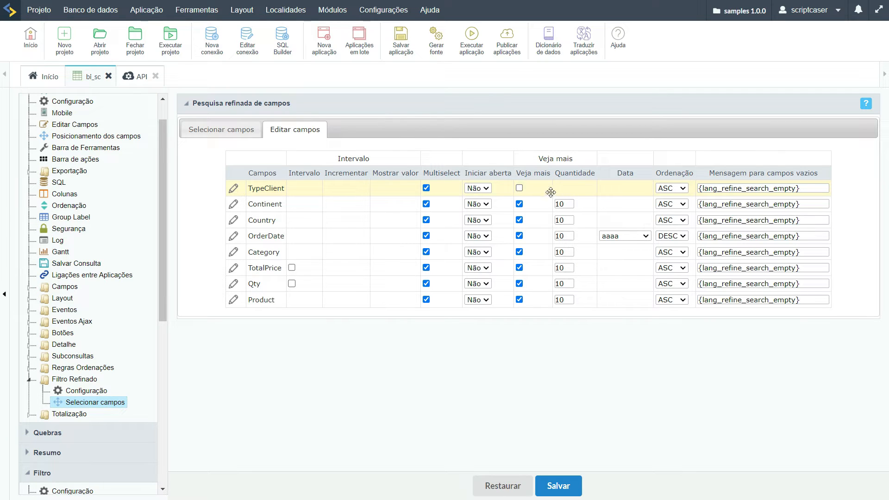
Step: Run the application and expand the Type Client and Product filters to check their values
click(470, 44)
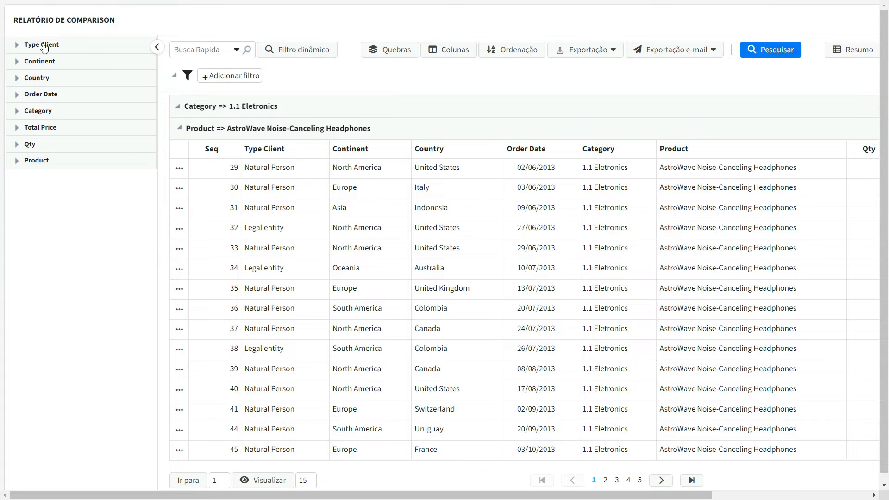
click(43, 45)
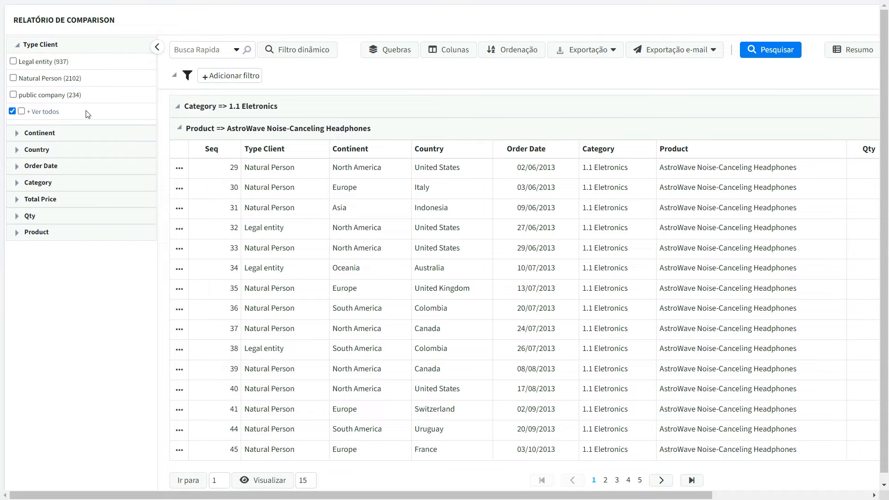
click(37, 232)
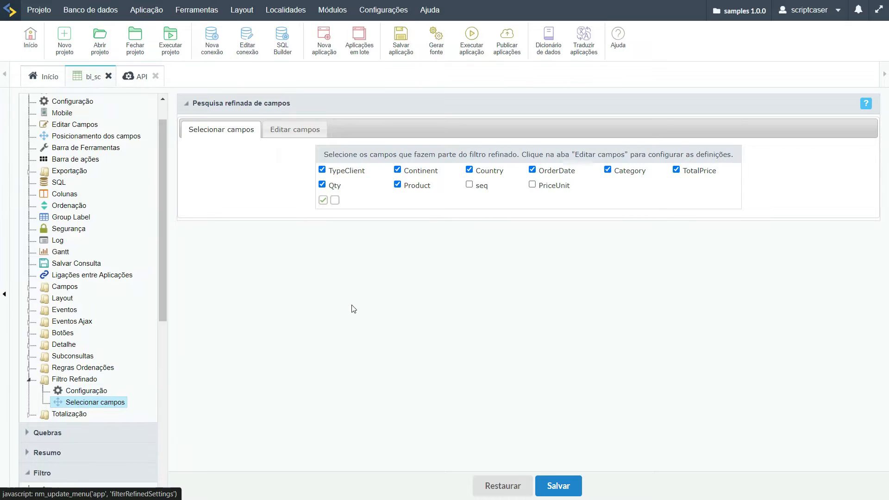
Step: In the refined filter's field settings, set Product's Quantidade to 5 and Qty's message for empty fields to Nenhum
click(295, 129)
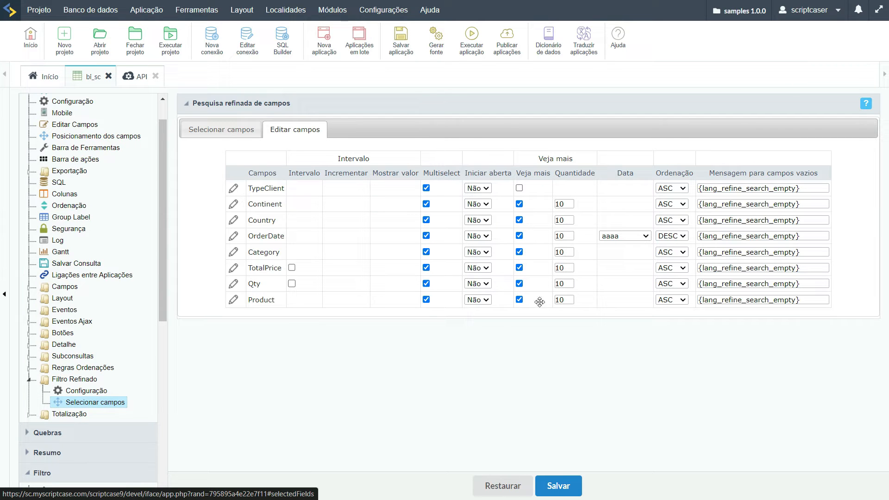
click(564, 301)
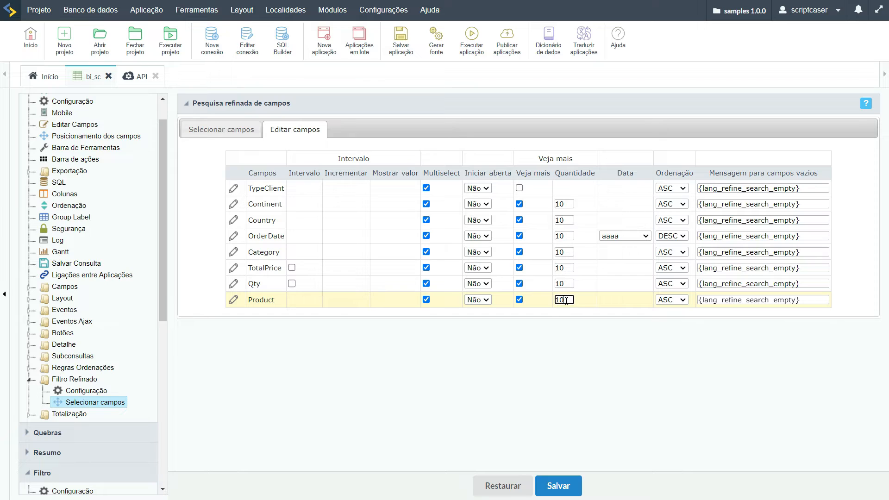
drag(566, 301, 542, 301)
click(567, 301)
drag(805, 285, 645, 279)
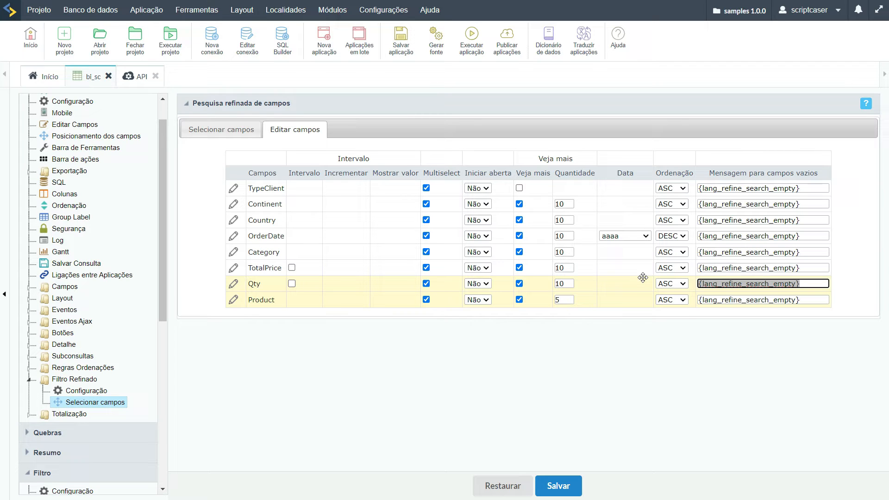
text(Nenhum)
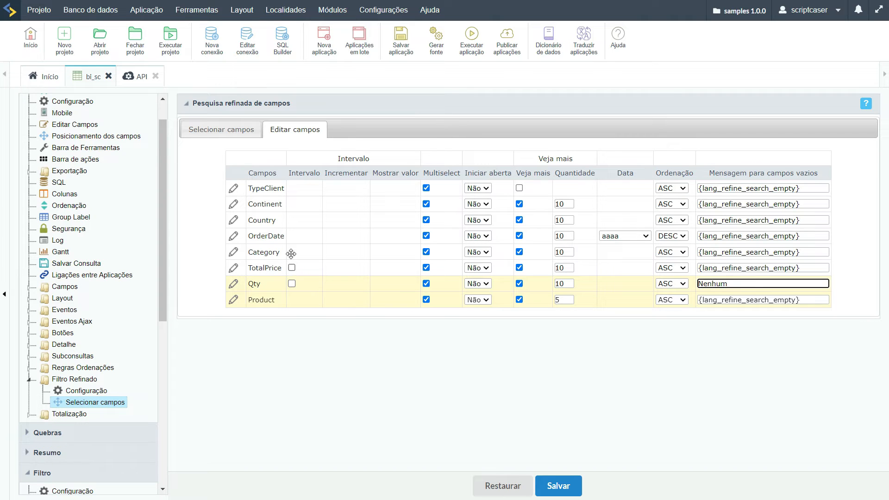
Step: Enable Intervalo for the TotalPrice and Qty fields
click(291, 268)
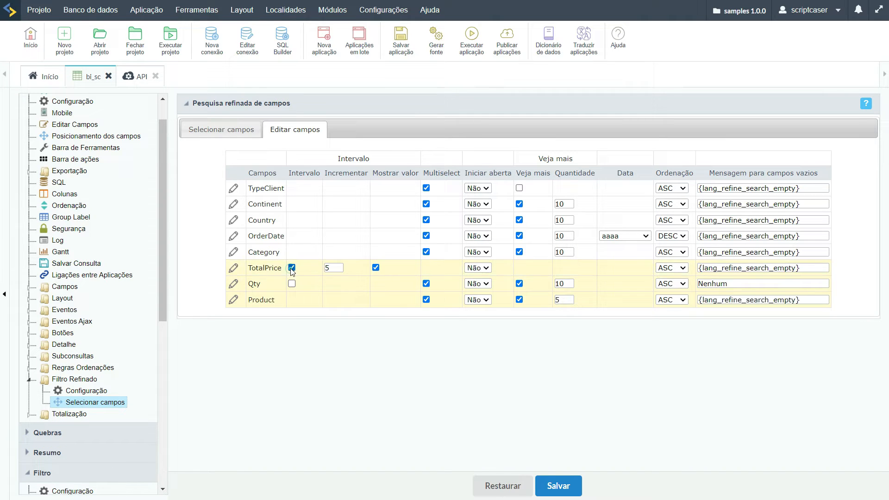
click(292, 283)
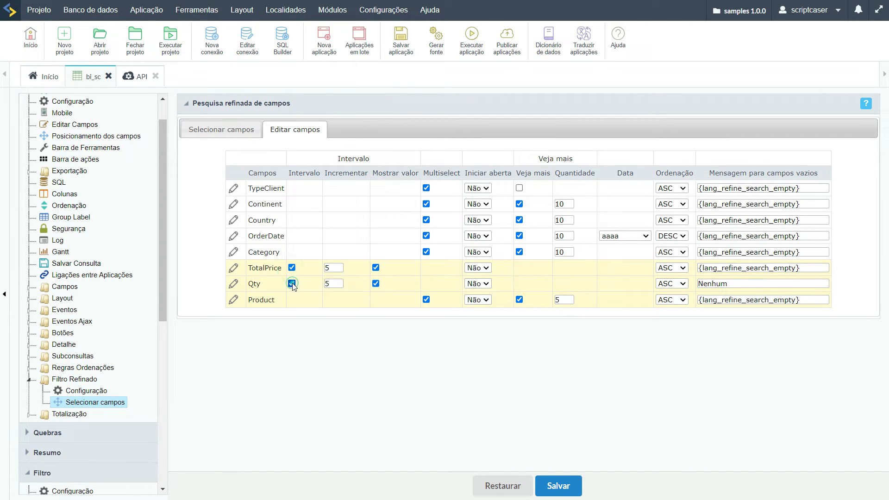
click(333, 267)
drag(477, 44, 474, 100)
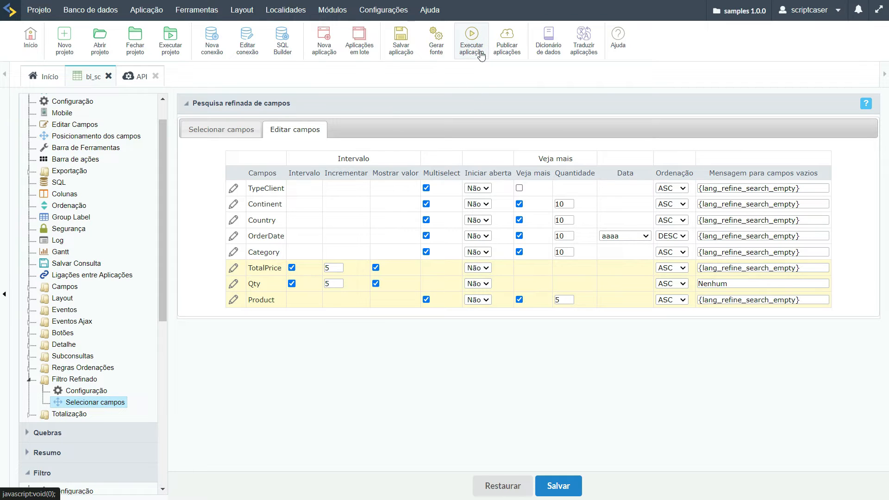
Step: Set Iniciar aberta to Sim for the TotalPrice and Qty fields
click(477, 268)
click(477, 286)
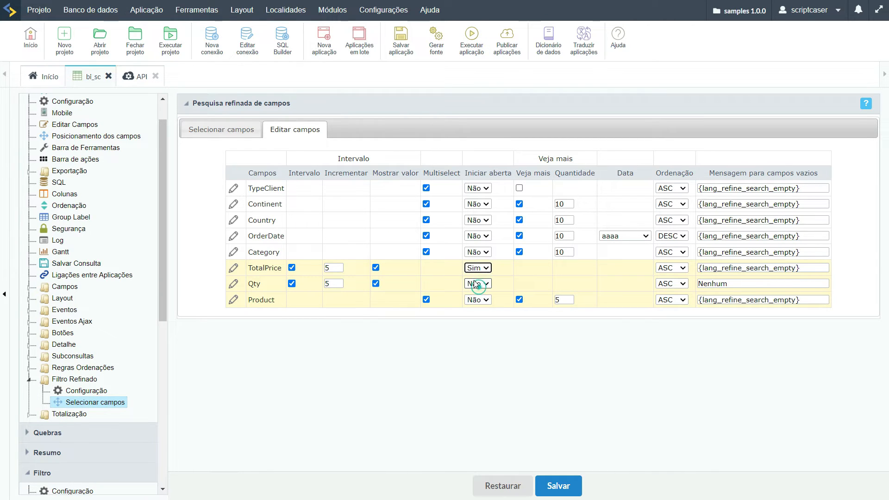
click(478, 283)
click(474, 303)
Step: Run the application and filter the report by a Total Price range of about 12.595 to 20.475
click(474, 41)
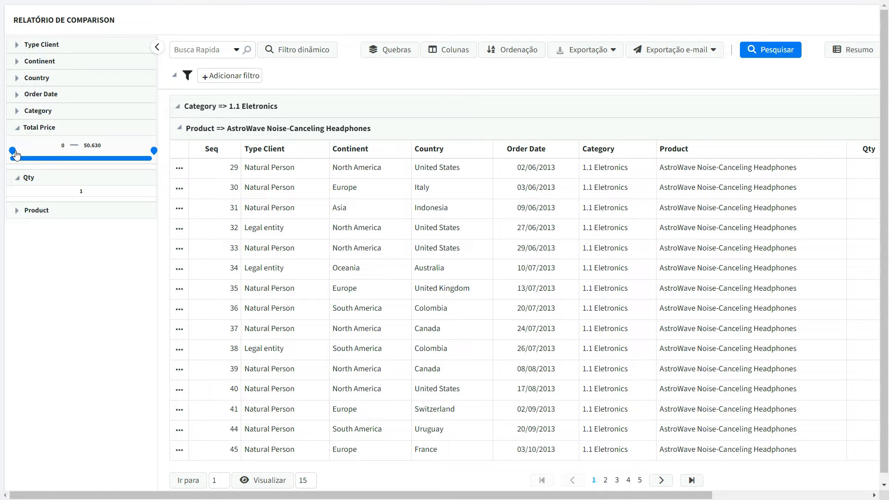
drag(12, 151, 48, 151)
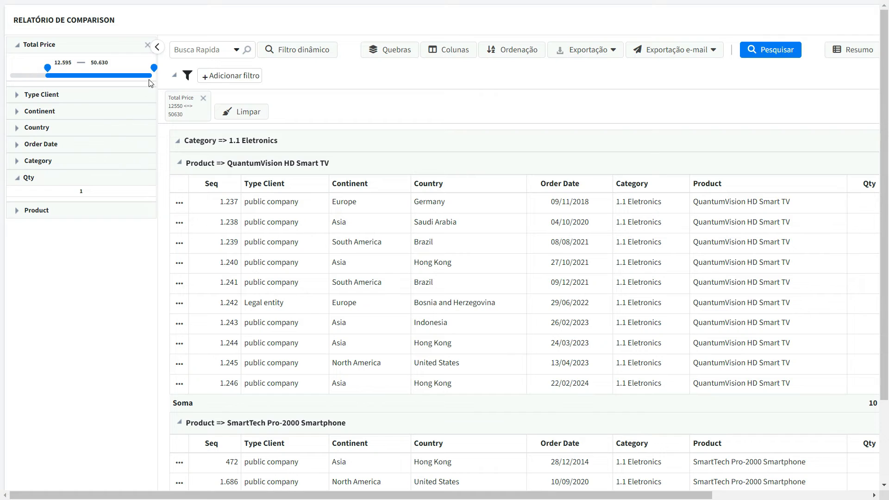
drag(155, 74, 74, 78)
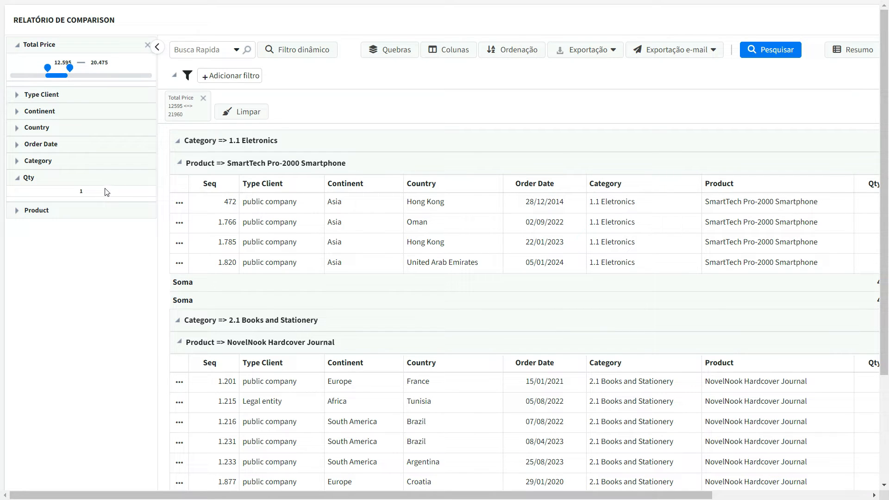
Step: Switch back to the development environment and open the Configuração page of Filtro Refinado
click(521, 79)
key(ctrl+Tab)
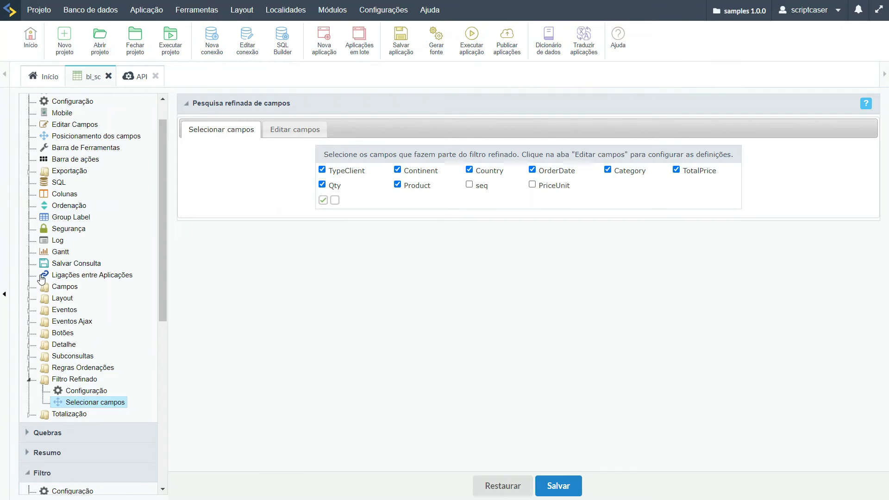
click(90, 391)
click(90, 392)
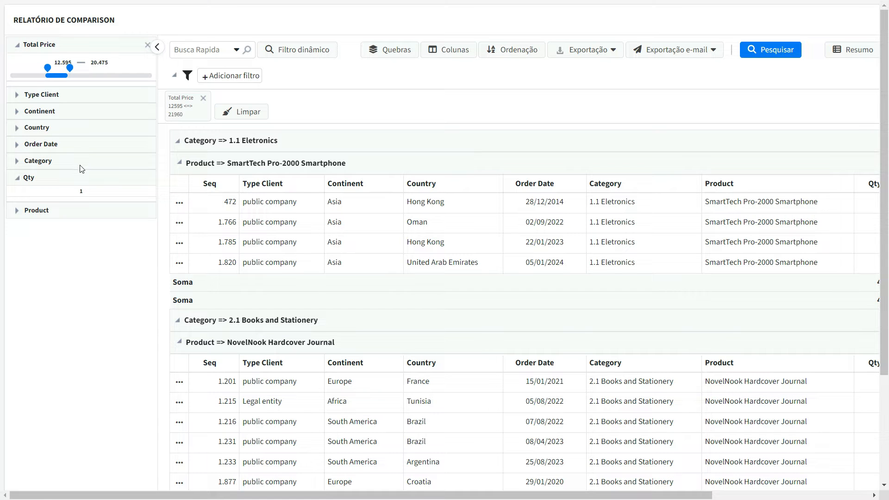
Step: In the running report, remove the Total Price filter and expand the Type Client filter
click(148, 47)
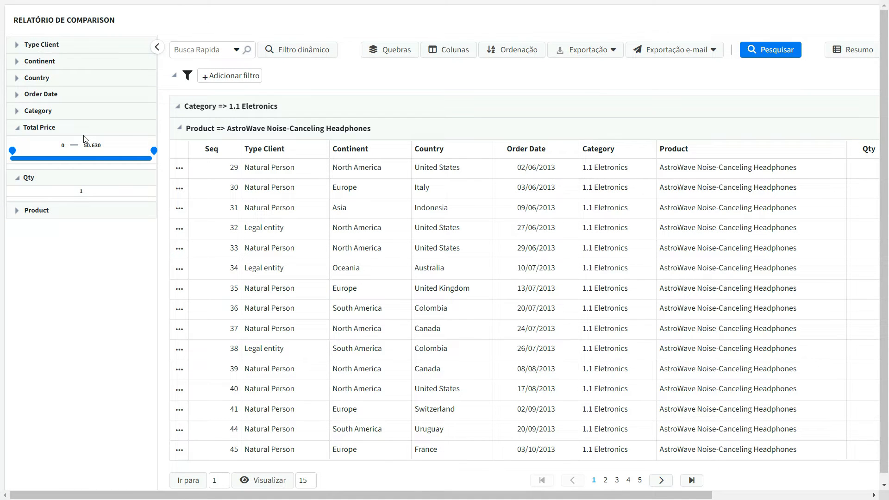
key(ctrl+Tab)
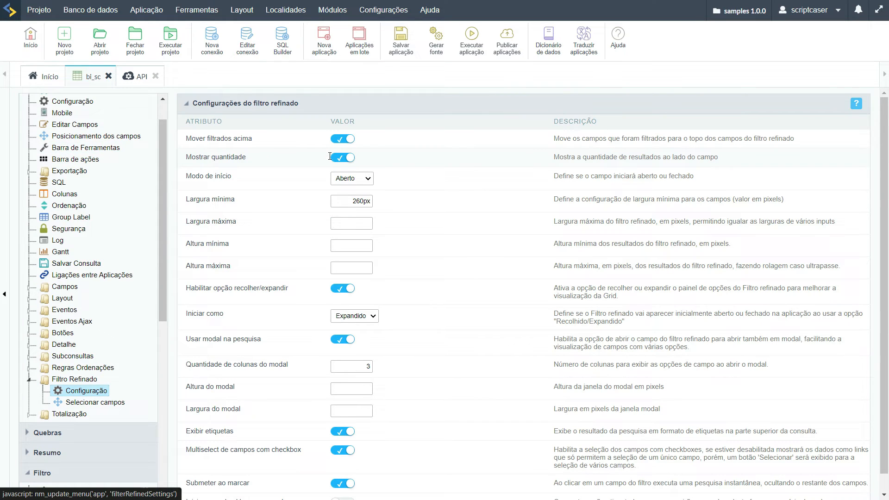
key(ctrl+Tab)
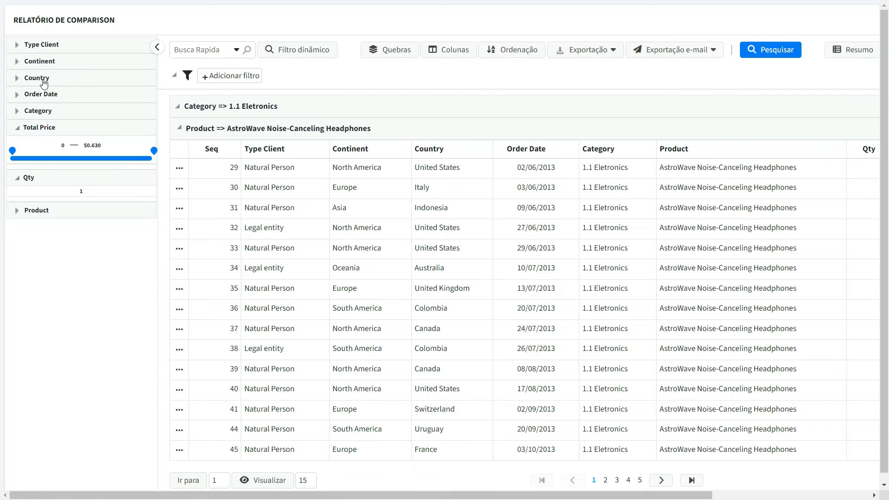
click(25, 48)
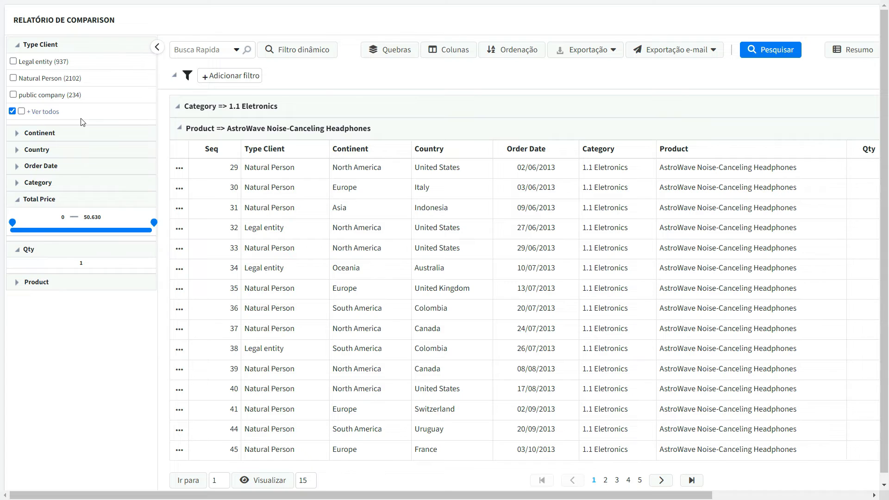
Step: Check the Modo de início options in the refined filter's general configuration, keeping Aberto
key(ctrl+Tab)
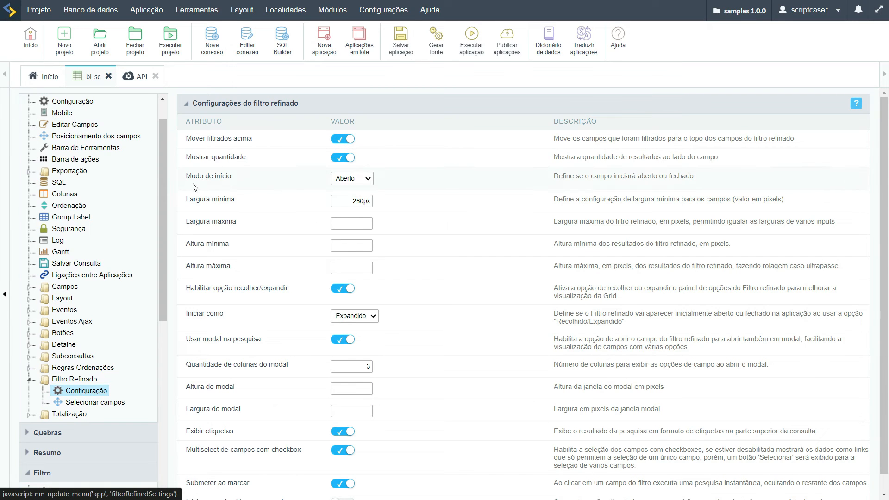
click(347, 183)
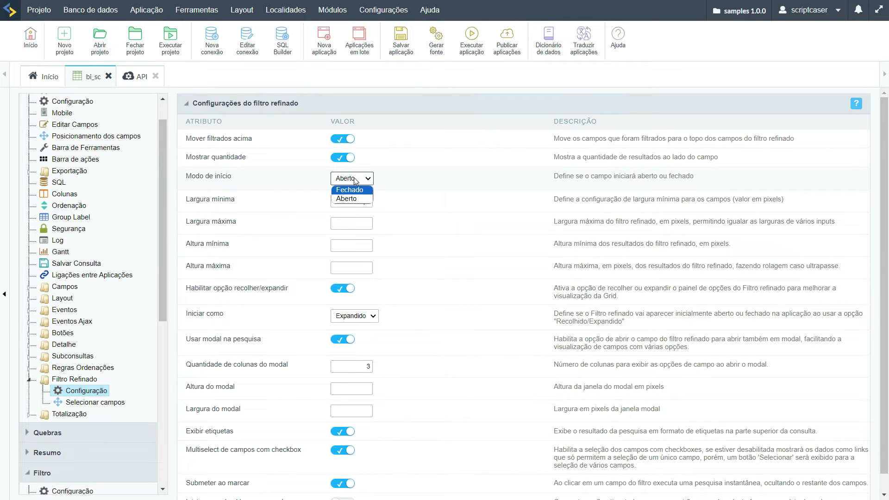
click(356, 180)
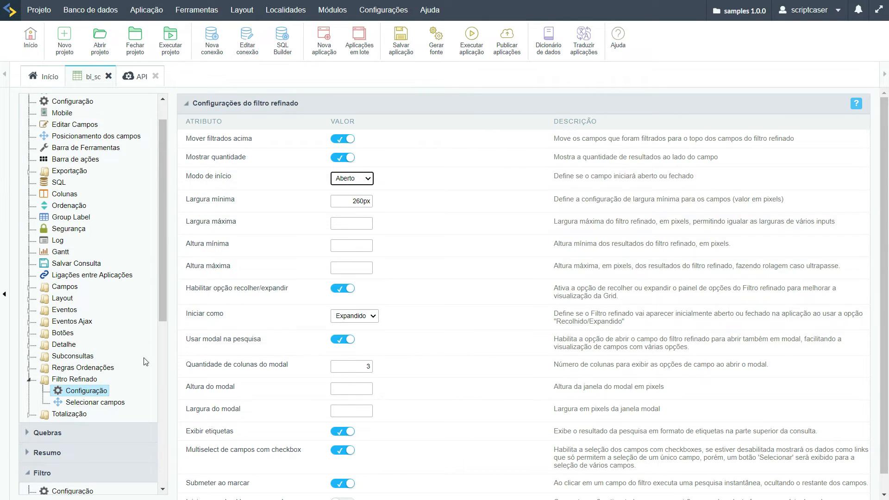
Step: In the refined filter's field settings, set Iniciar aberta to the blank option for TypeClient, Continent and Country
click(105, 404)
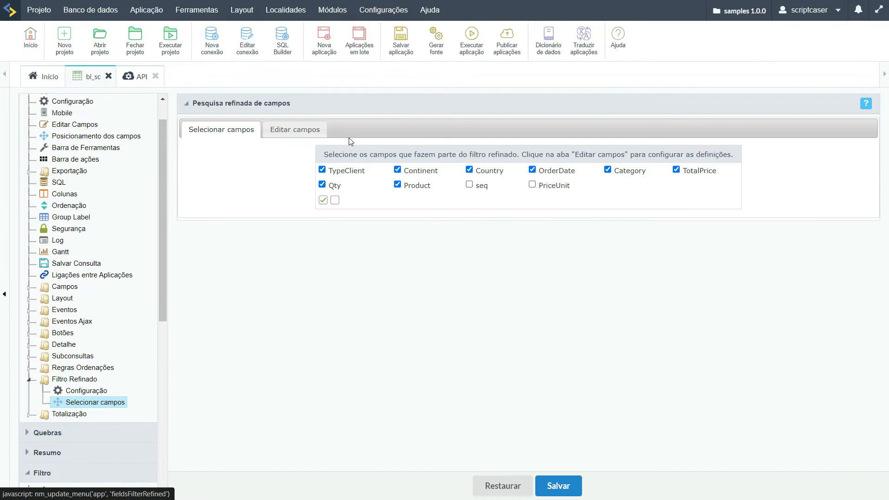
click(304, 131)
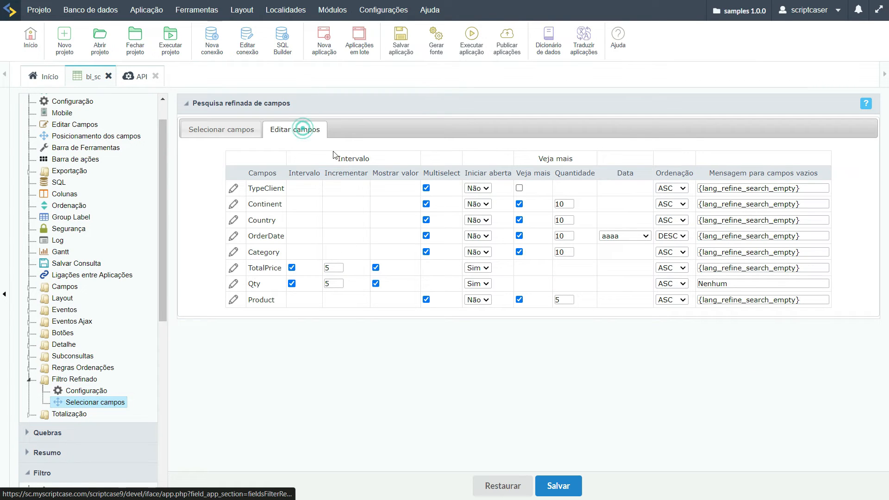
click(484, 190)
click(477, 198)
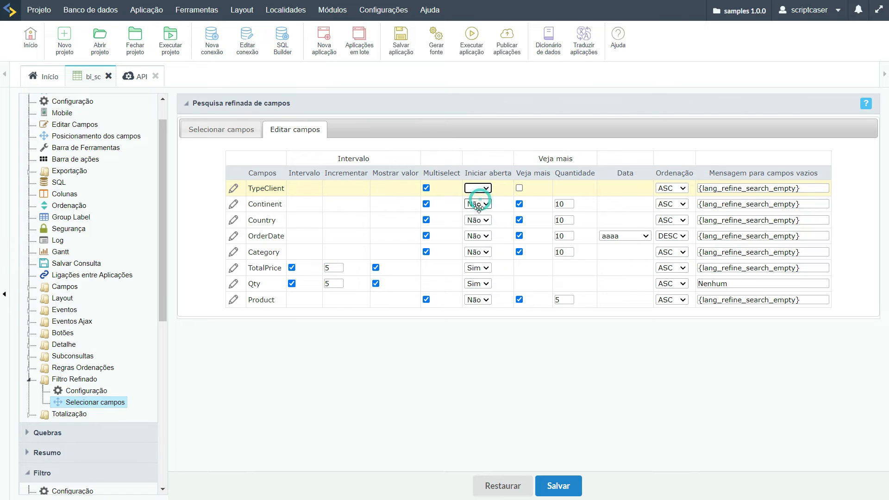
click(479, 204)
click(477, 216)
click(478, 220)
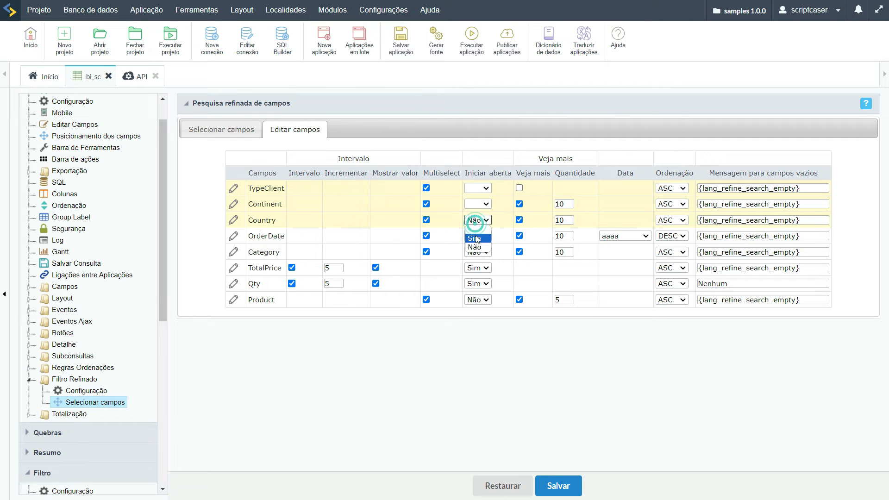
click(477, 229)
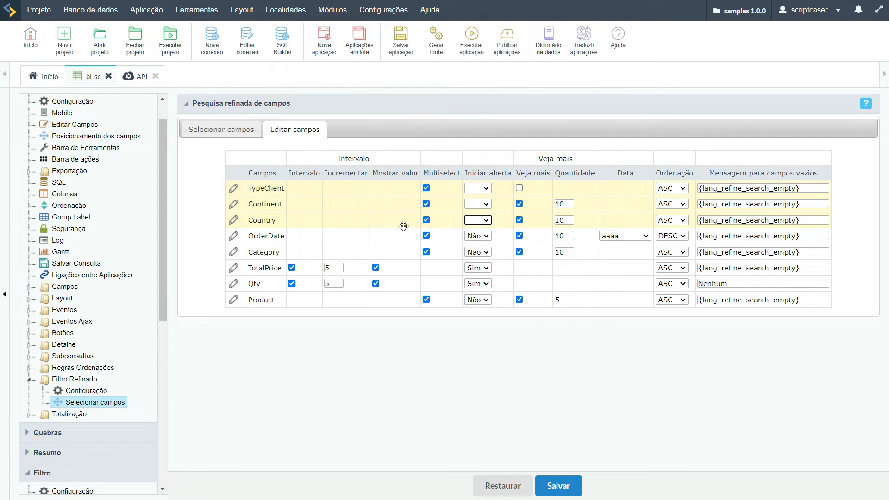
Step: Return to the refined filter's general configuration and review the choices for Modo de início, leaving it at Aberto
click(92, 390)
key(Return)
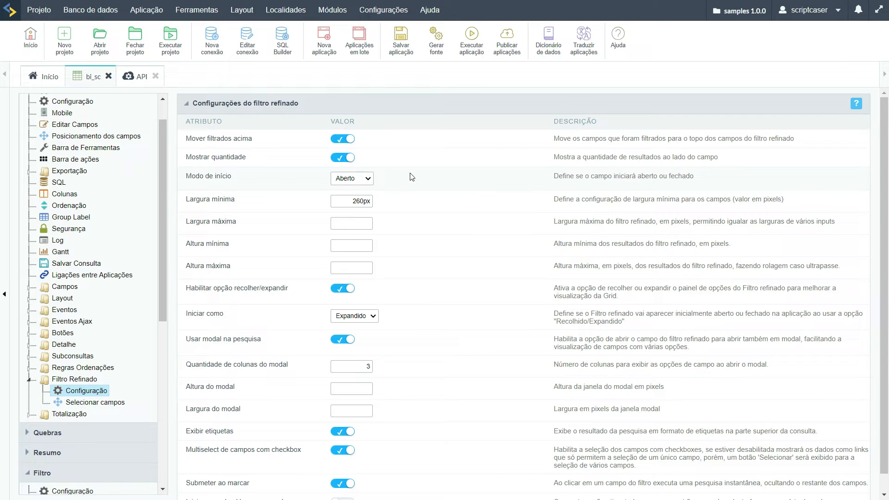
click(351, 178)
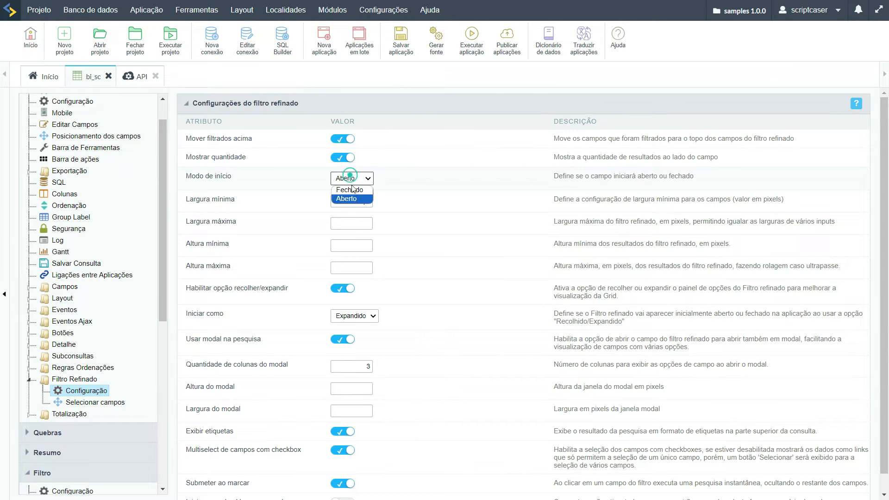
click(385, 178)
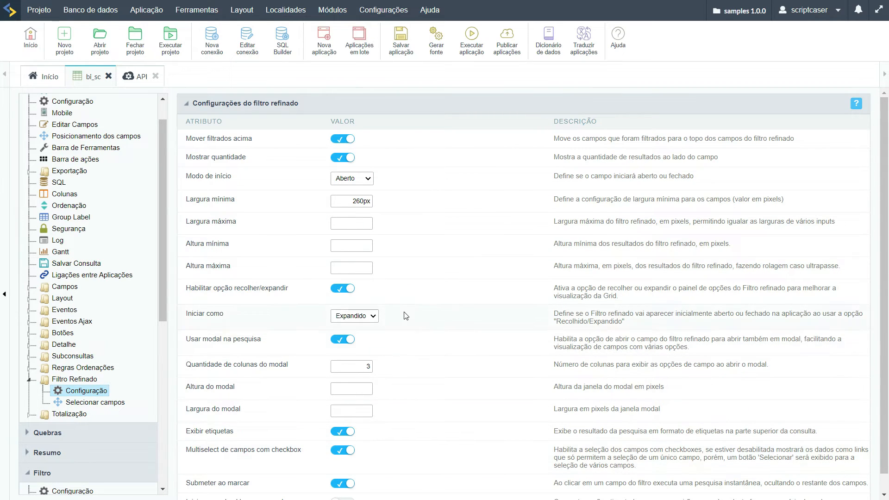
Step: Set the refined filter's Largura mínima to 160px and run the application
click(345, 203)
click(221, 200)
click(340, 200)
drag(357, 203, 351, 202)
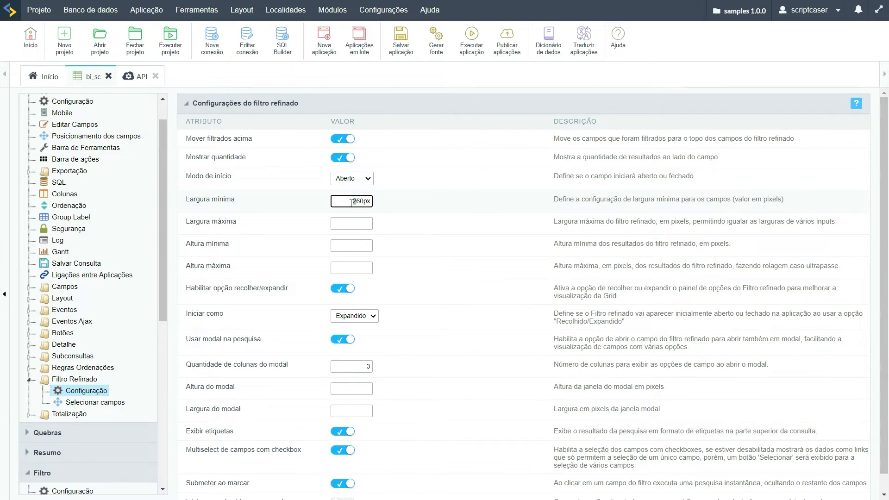
click(471, 38)
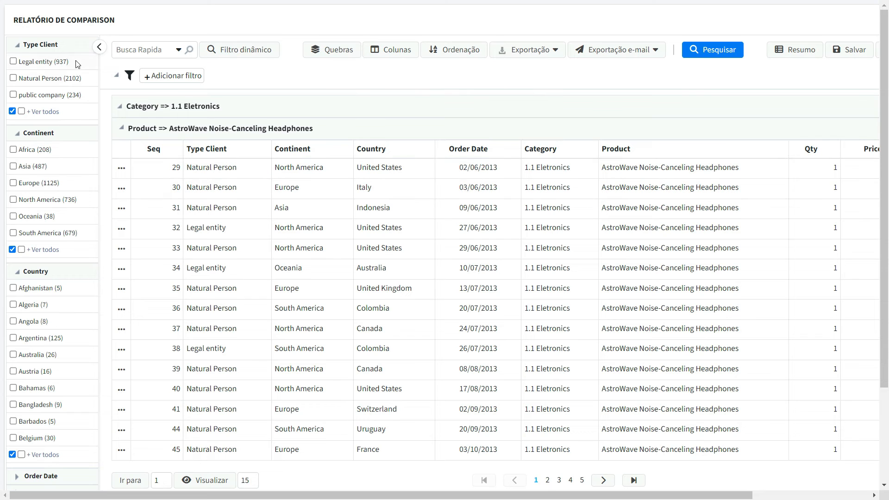
Step: Collapse and expand the refined filter panel in the running report to test it, and return to the development environment
click(99, 47)
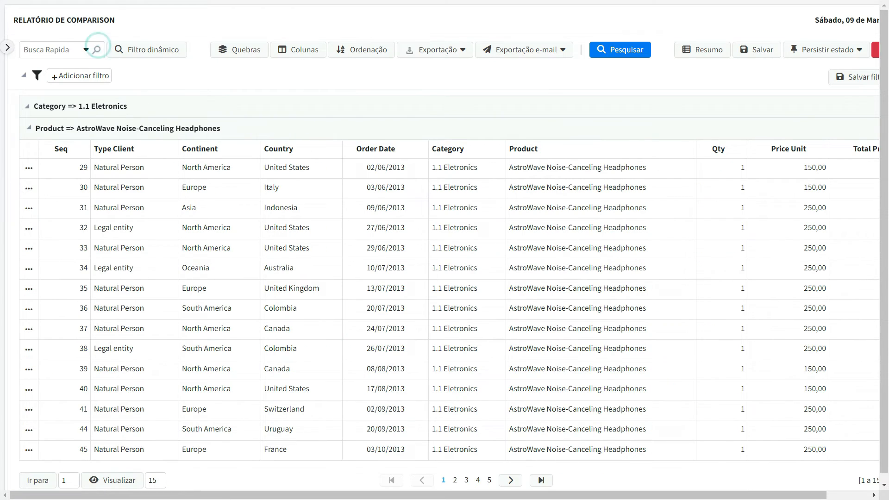
click(7, 48)
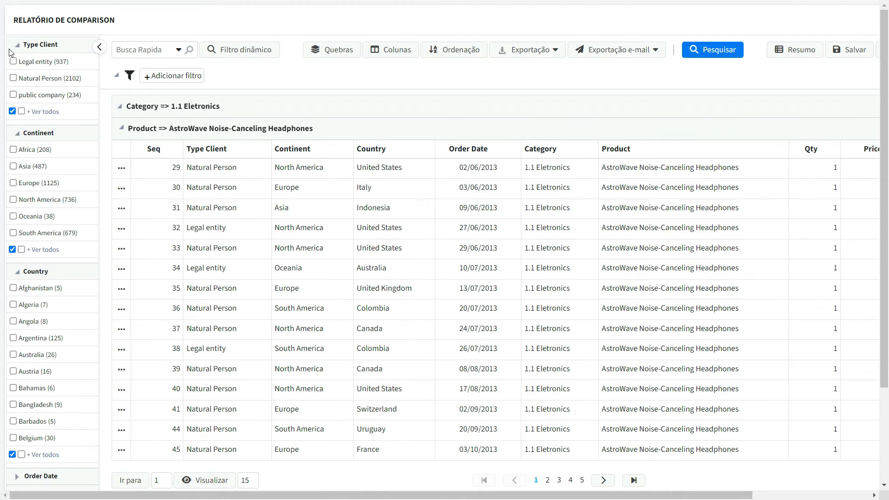
click(97, 48)
click(7, 49)
click(19, 1)
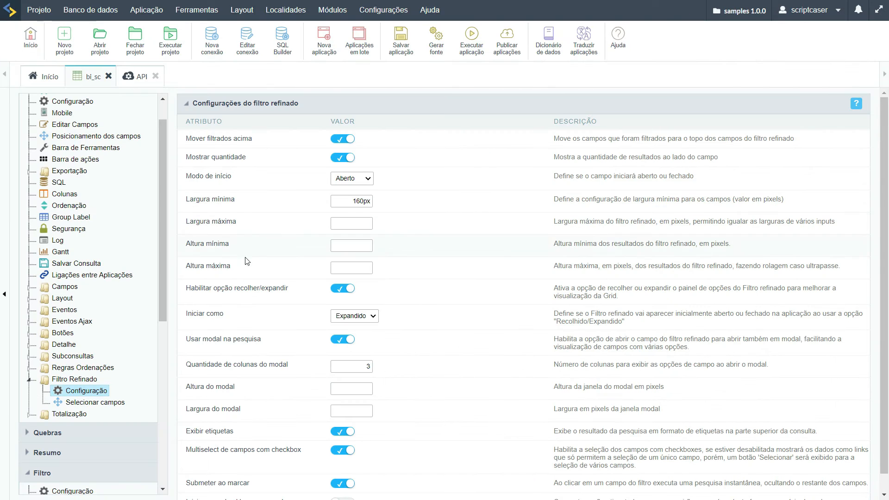
Step: Set Iniciar como to Recolhido in the refined filter configuration and run the application
click(363, 316)
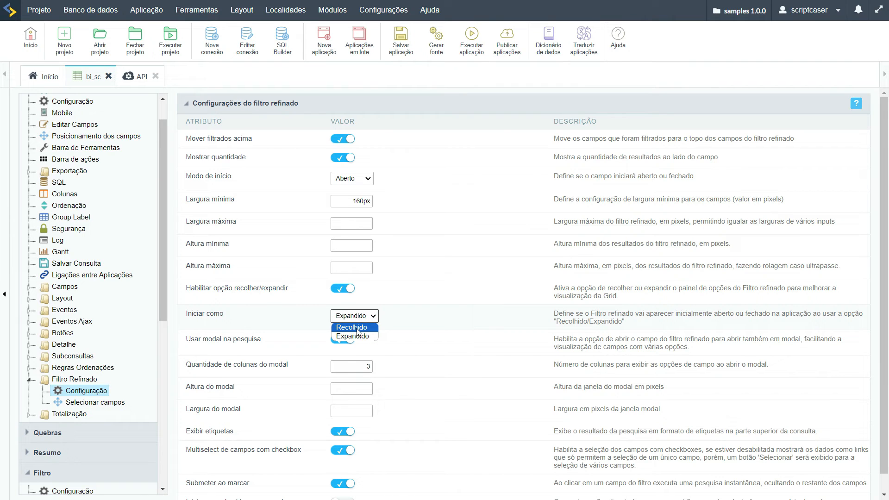
click(357, 327)
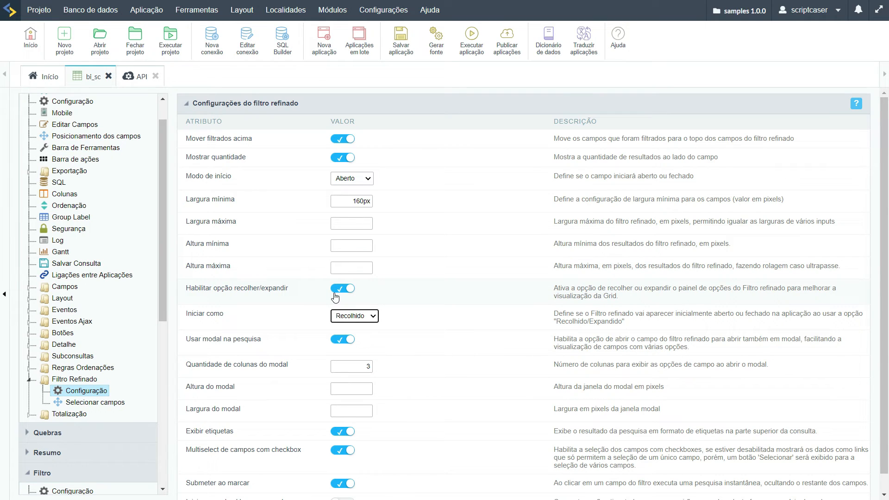
click(482, 47)
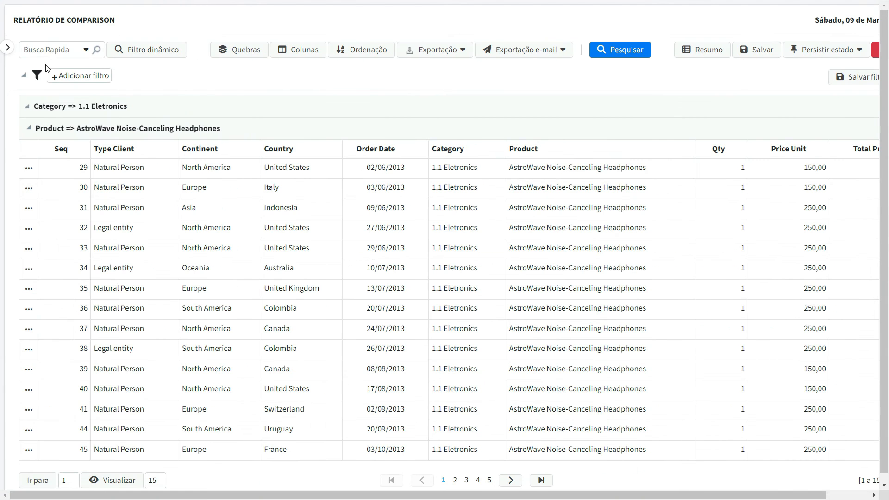
Step: Test expanding and collapsing the initially hidden refined filter panel in the report, and look through its fields
click(7, 48)
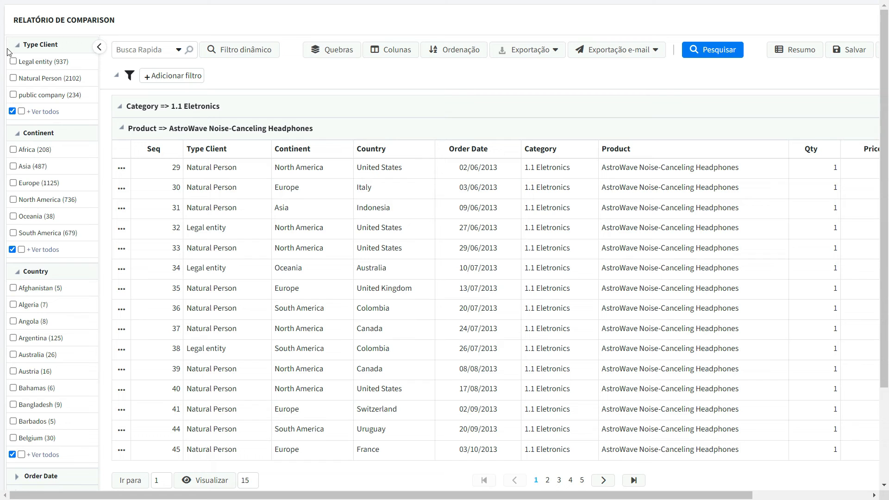
click(99, 48)
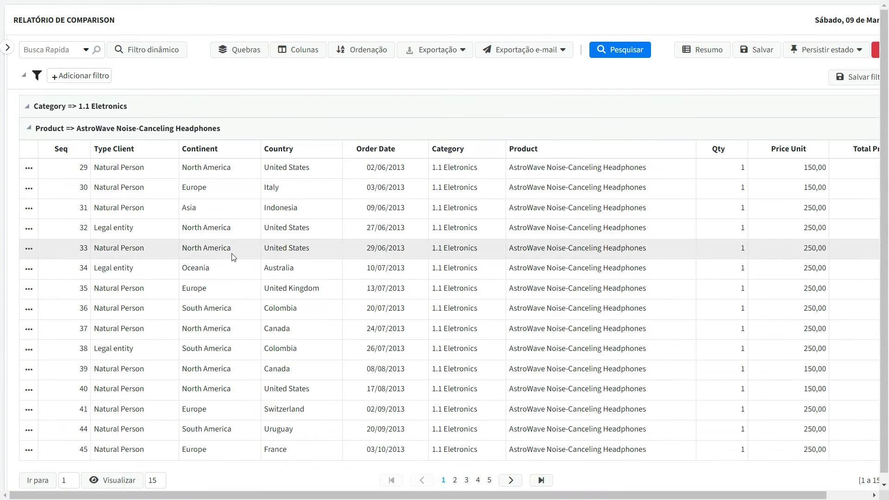
click(8, 48)
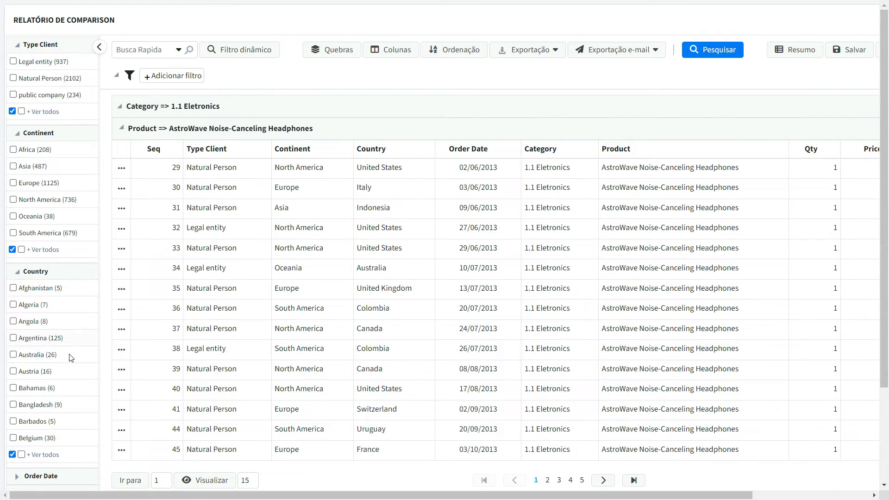
scroll(44, 315, down, 3)
scroll(49, 305, up, 3)
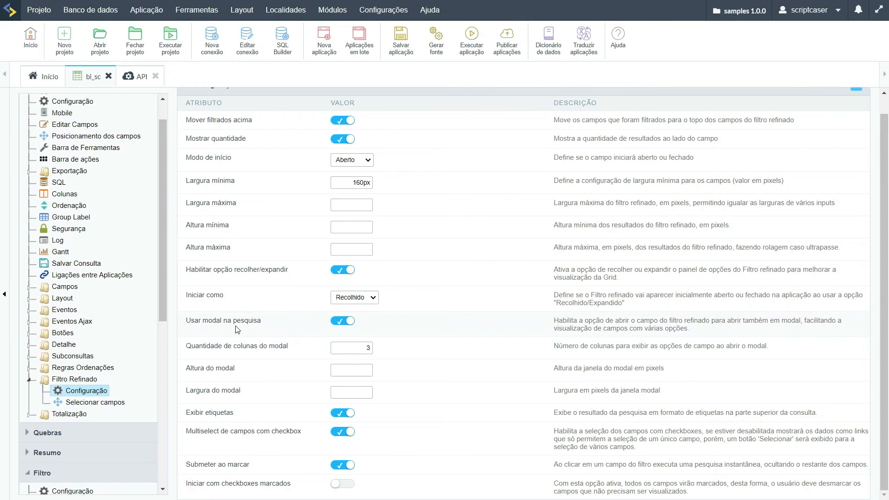
Step: In the running report, show the refined filter panel, expand the Product filter and view all its options
click(428, 52)
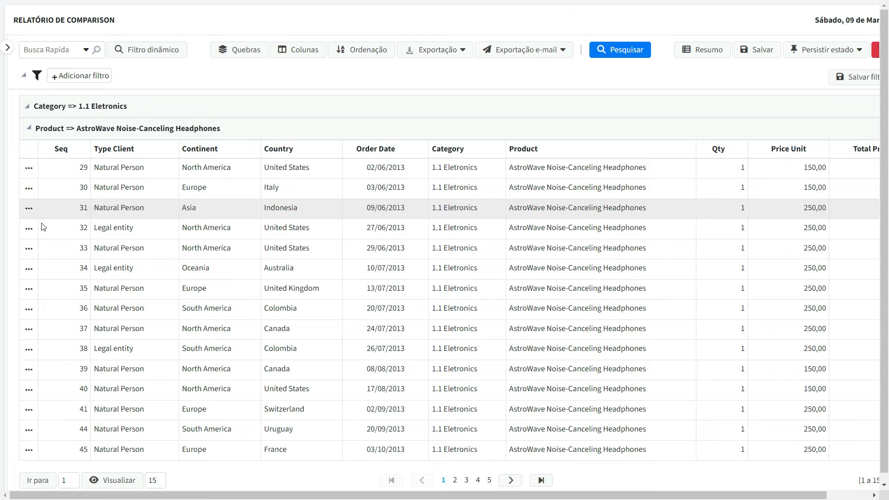
scroll(44, 209, down, 1)
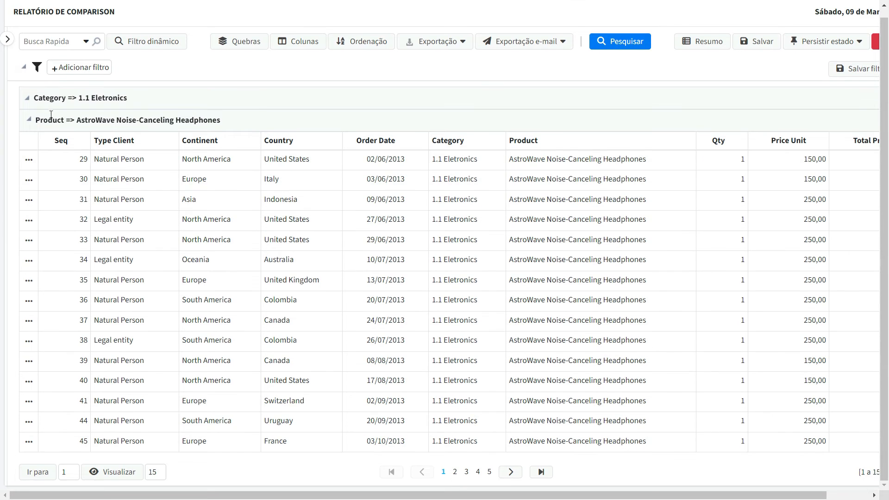
click(8, 39)
scroll(58, 323, down, 2)
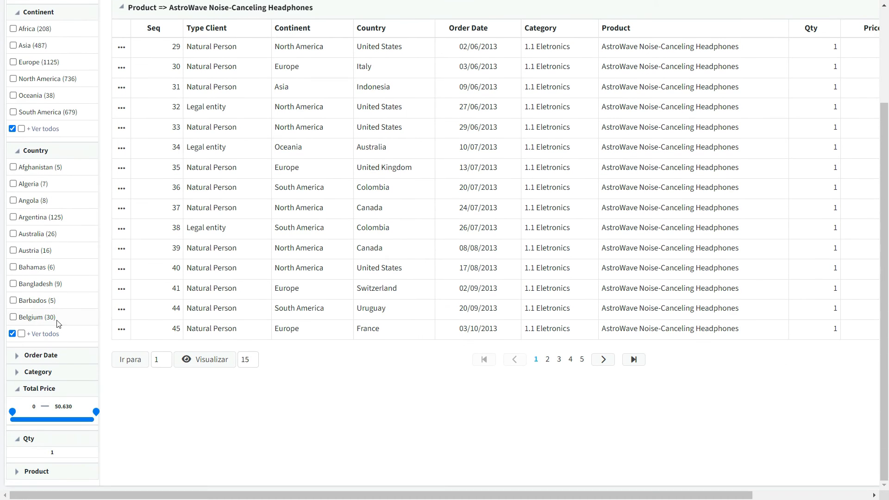
click(43, 471)
scroll(42, 471, down, 3)
click(43, 467)
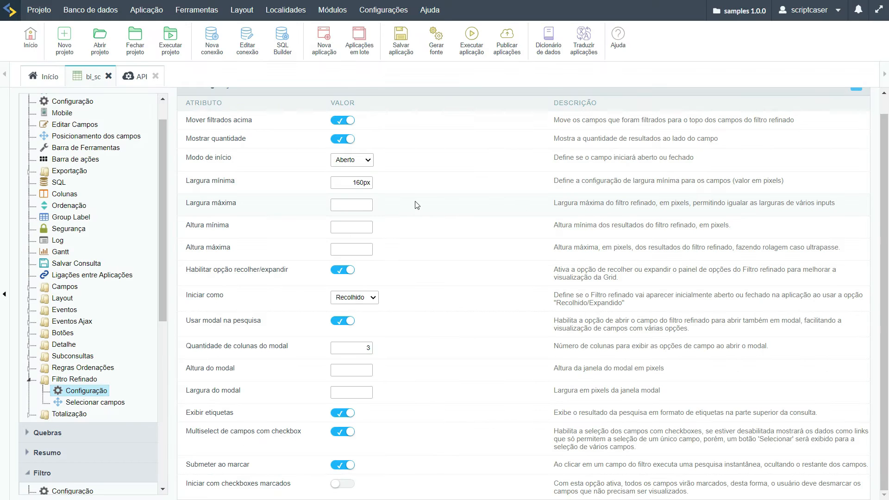
Step: Set Quantidade de colunas do modal to 2 and run the application
double_click(362, 348)
click(472, 42)
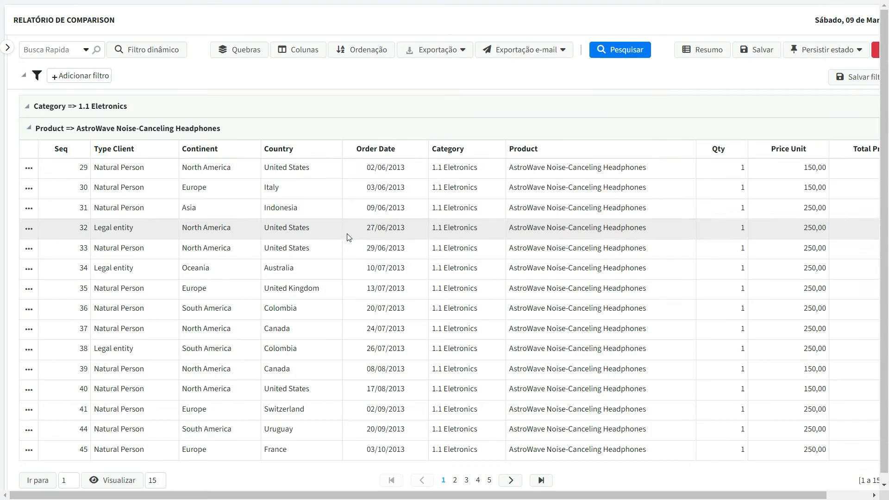
Step: Show the refined filter panel, open the full Product list in its modal and search it for "a"
scroll(65, 375, down, 1)
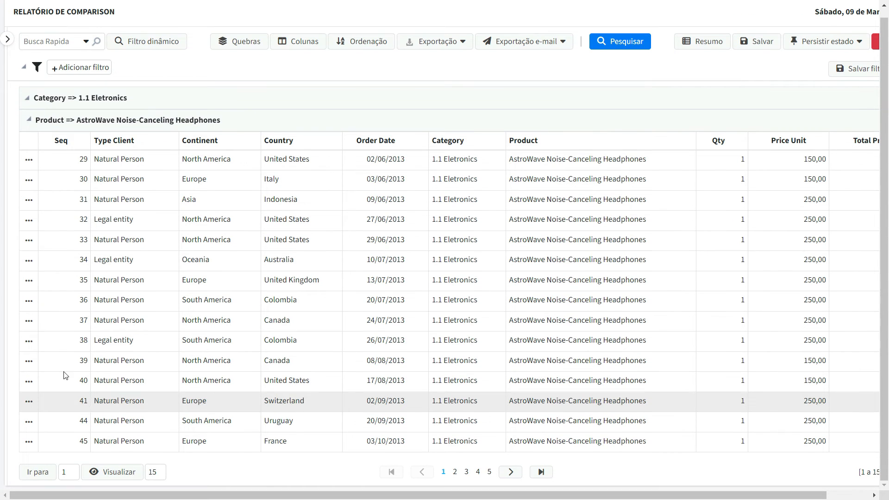
click(7, 39)
scroll(51, 349, down, 2)
scroll(51, 350, down, 4)
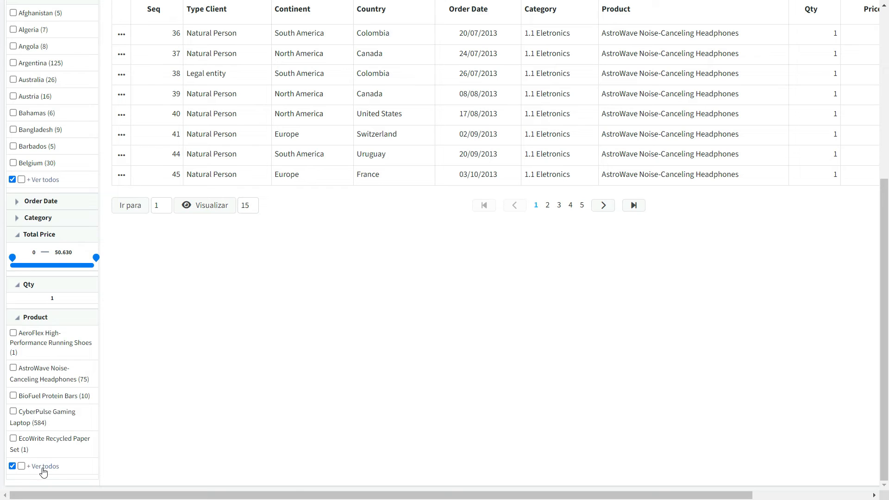
click(43, 466)
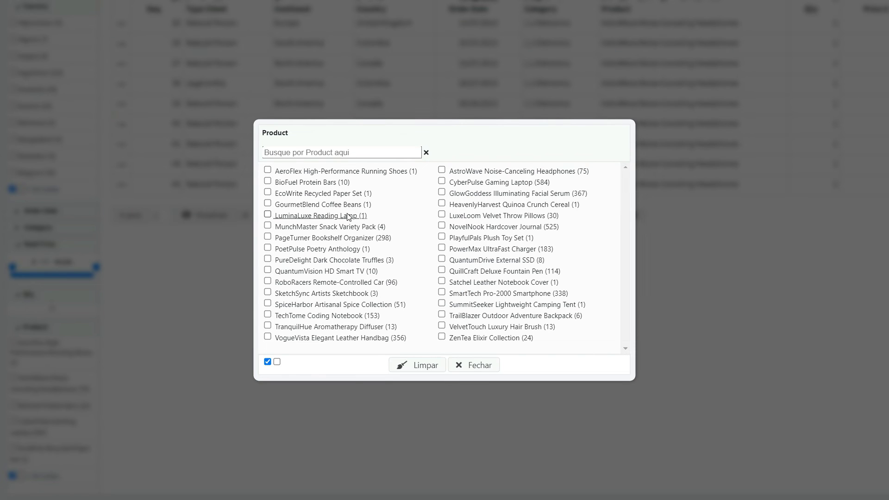
click(297, 153)
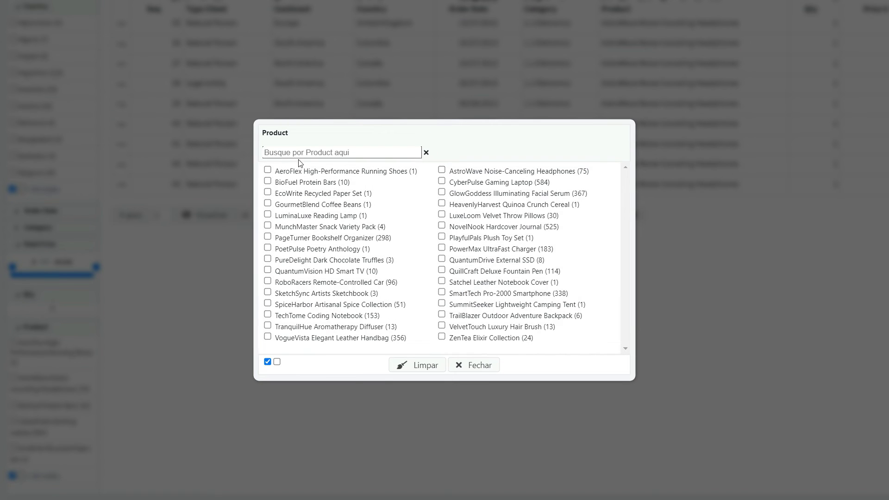
text(a)
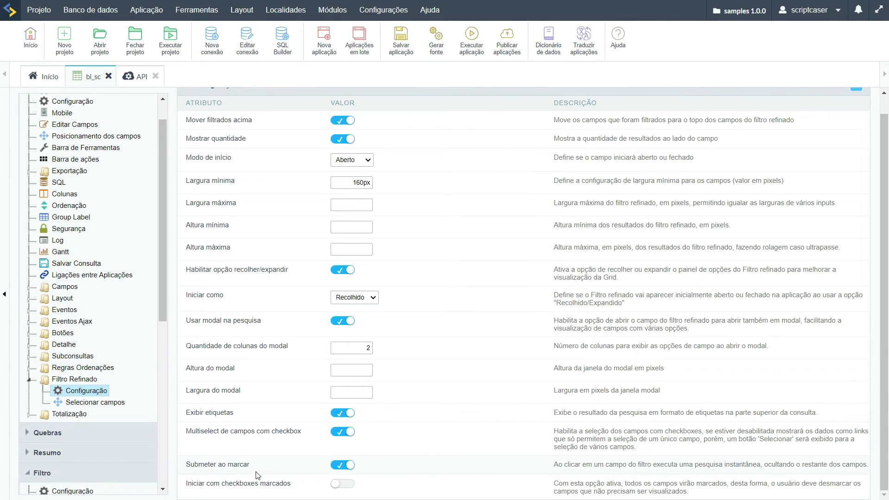
Step: Turn off Submeter ao marcar, turn on Iniciar com checkboxes marcados, and run the application
drag(209, 483, 288, 485)
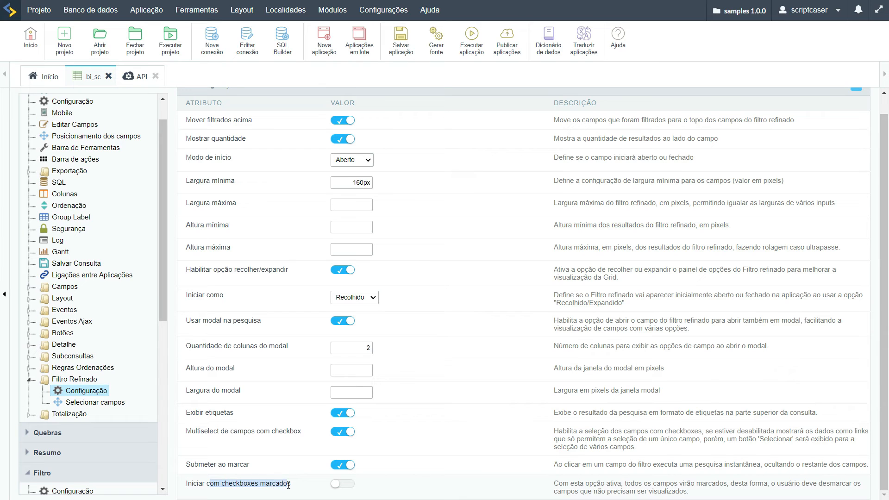
drag(207, 464, 209, 465)
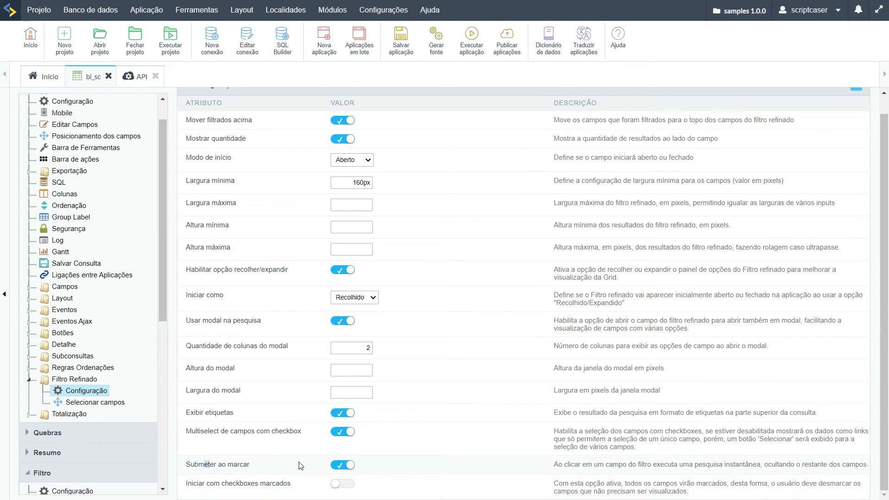
click(343, 465)
click(342, 484)
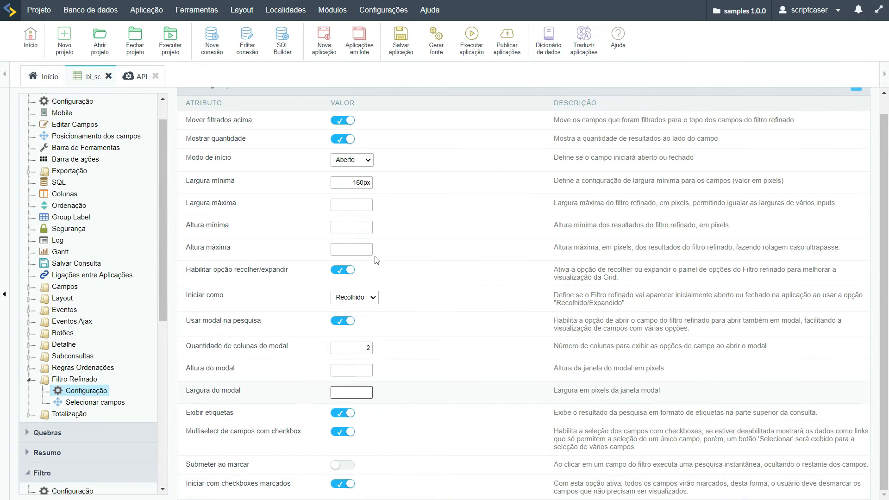
click(472, 36)
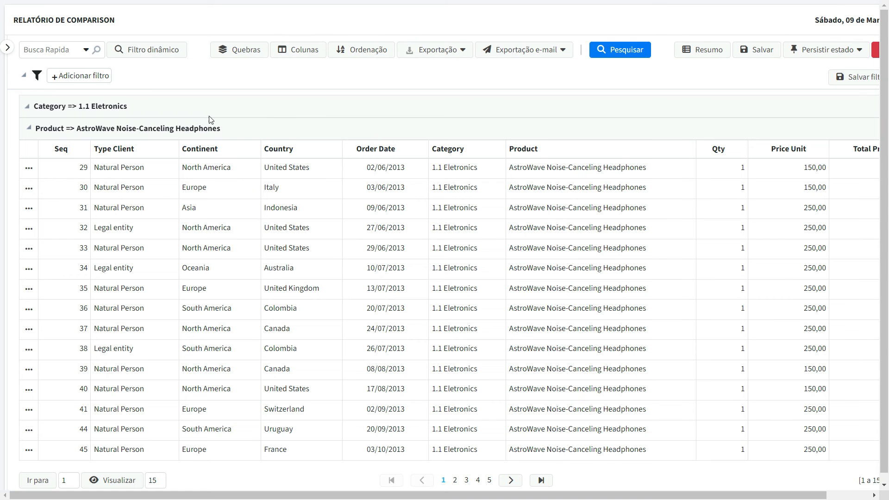
Step: In the report's refined filter, limit Continent to only North America, Europe and Asia and apply the selection
click(9, 48)
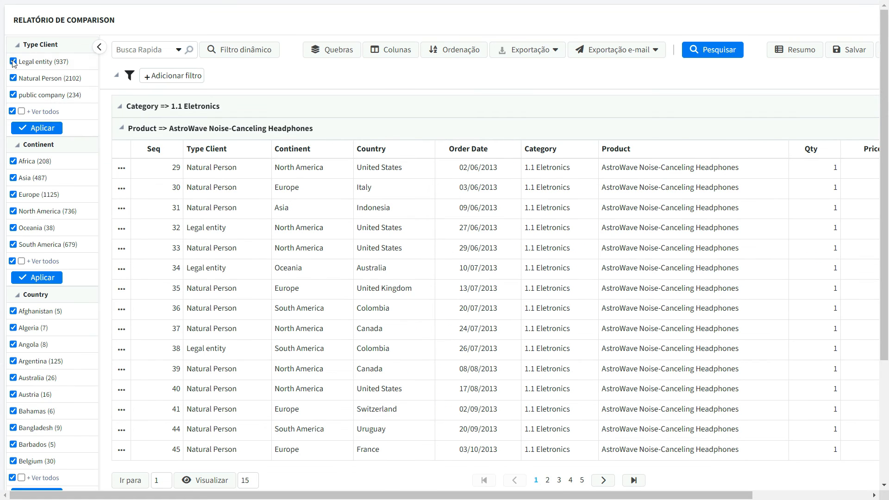
click(13, 261)
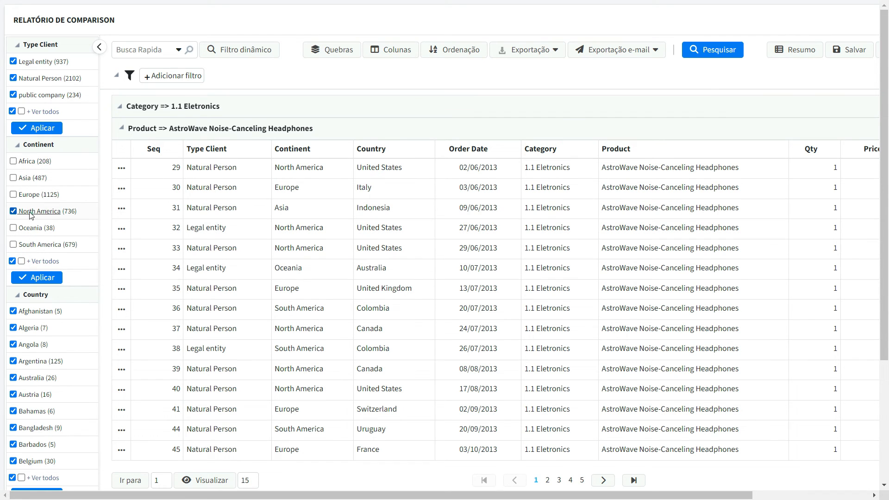
click(13, 211)
click(13, 194)
click(23, 179)
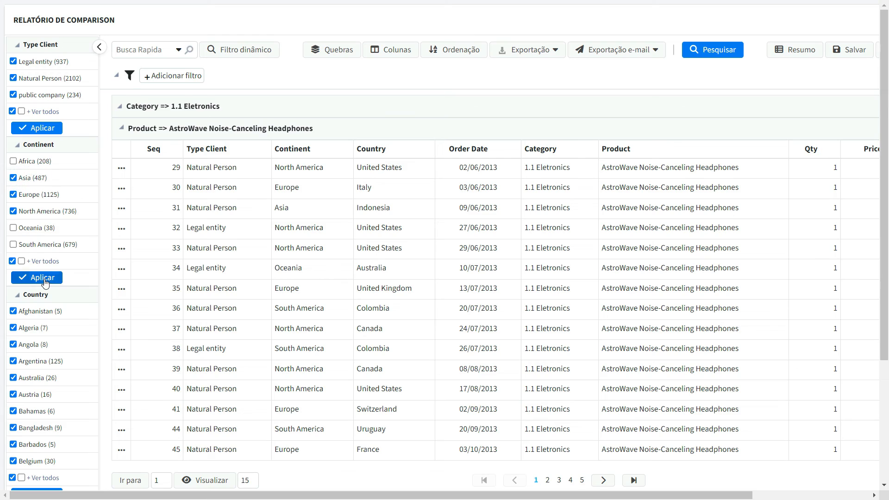
click(39, 278)
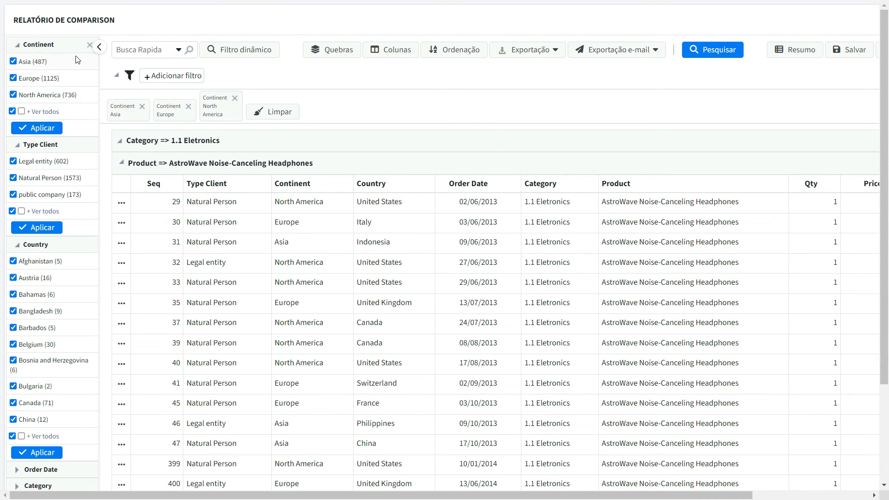
Step: Add Category to the report's dynamic filter with the condition Contém "2.1 Books and Stationery" and apply it
click(239, 50)
scroll(222, 70, down, 2)
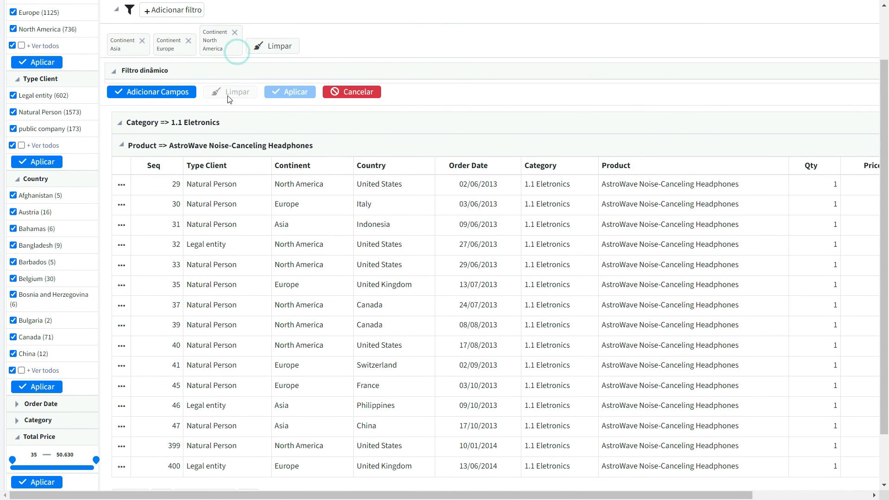
click(171, 97)
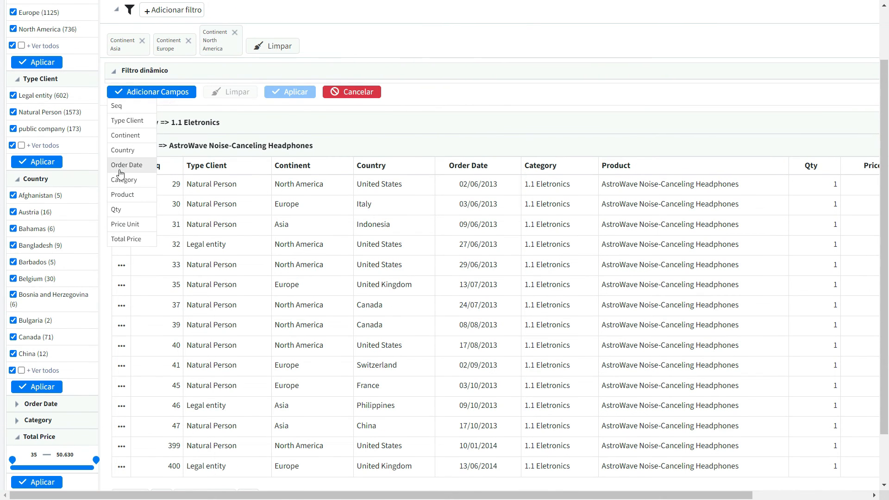
click(118, 180)
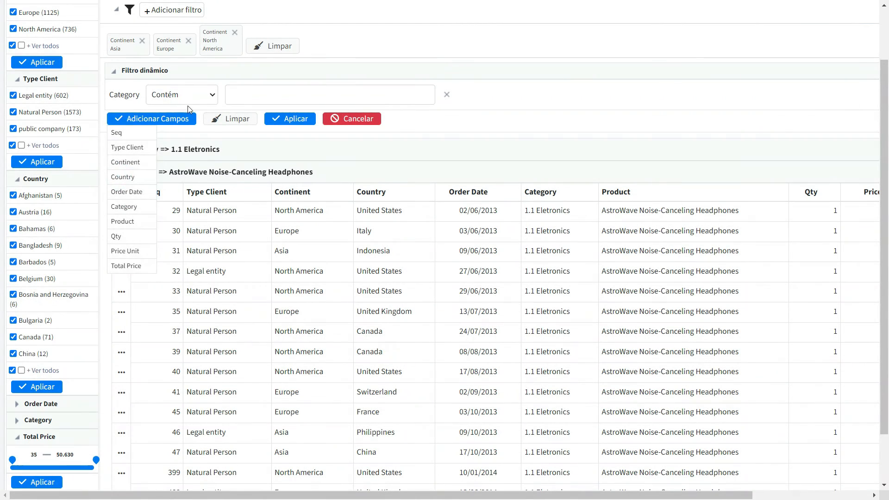
click(258, 95)
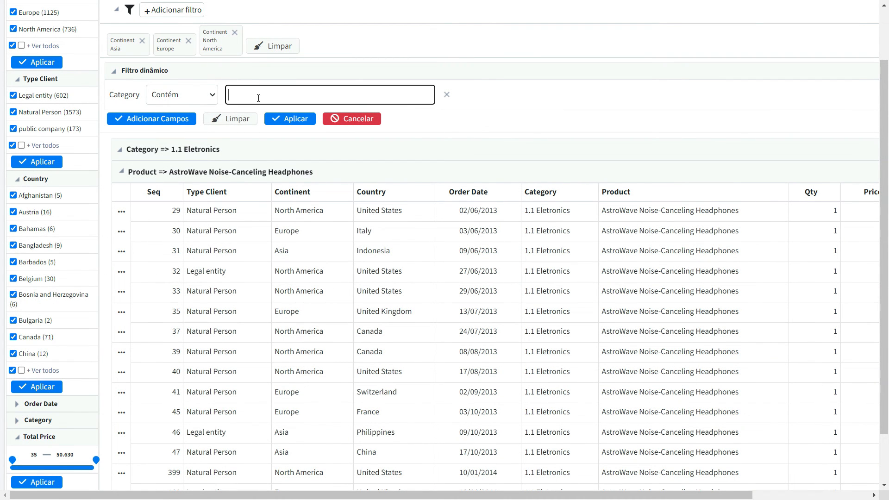
text(and Stationery)
click(267, 126)
click(287, 121)
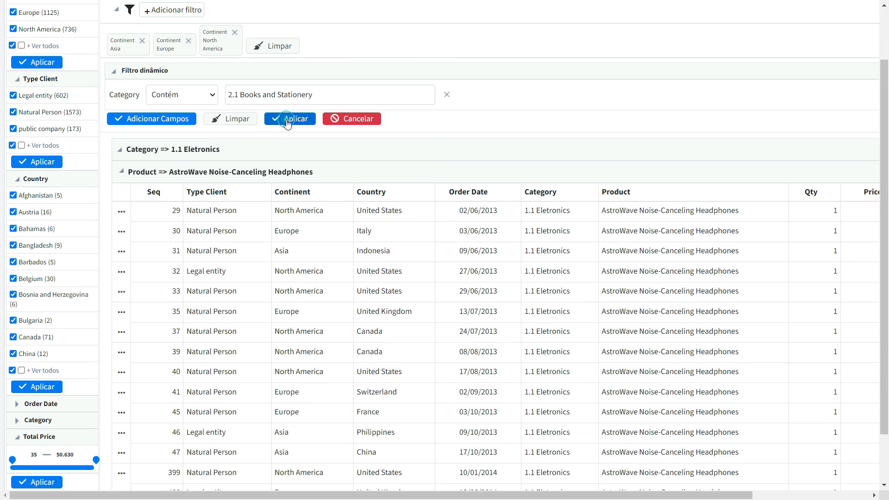
scroll(304, 272, up, 2)
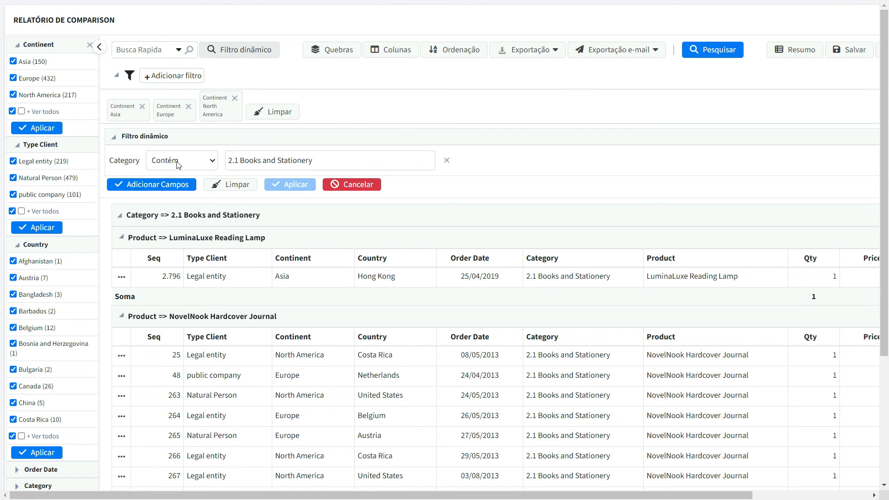
click(183, 79)
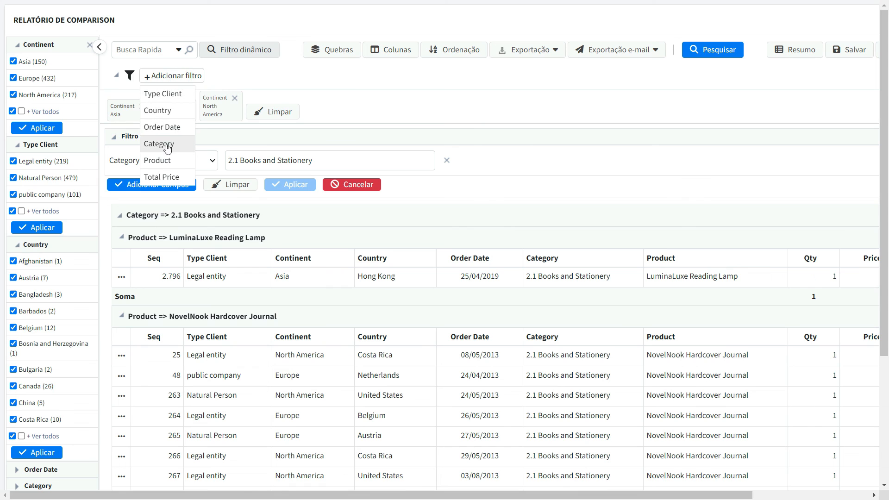
click(167, 147)
click(210, 130)
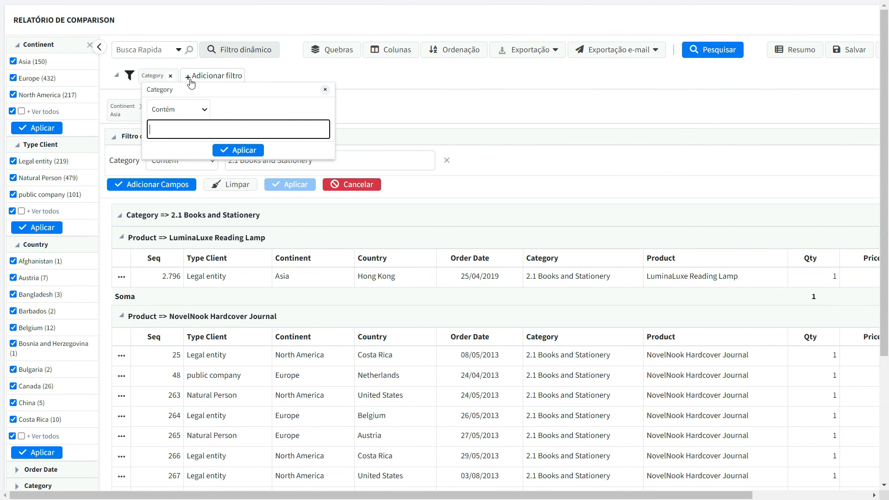
click(170, 75)
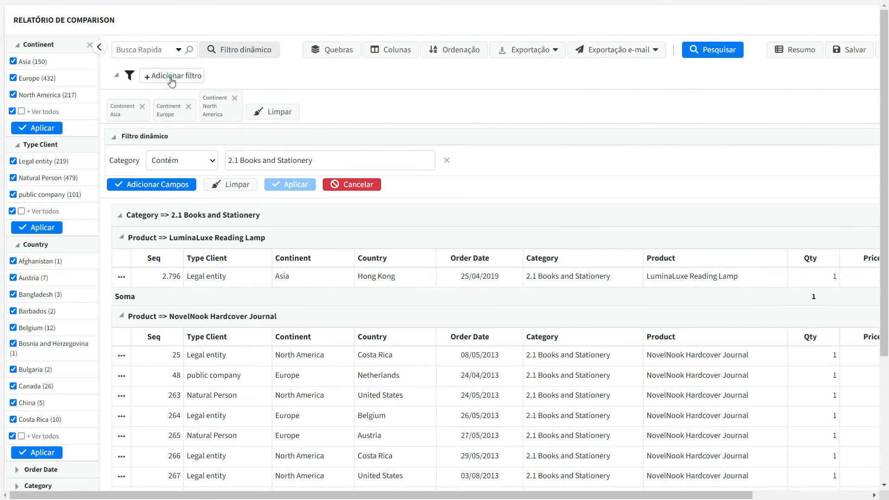
Step: Add an Order Date filter to the report's filter bar and set its period to Ano passado
click(170, 77)
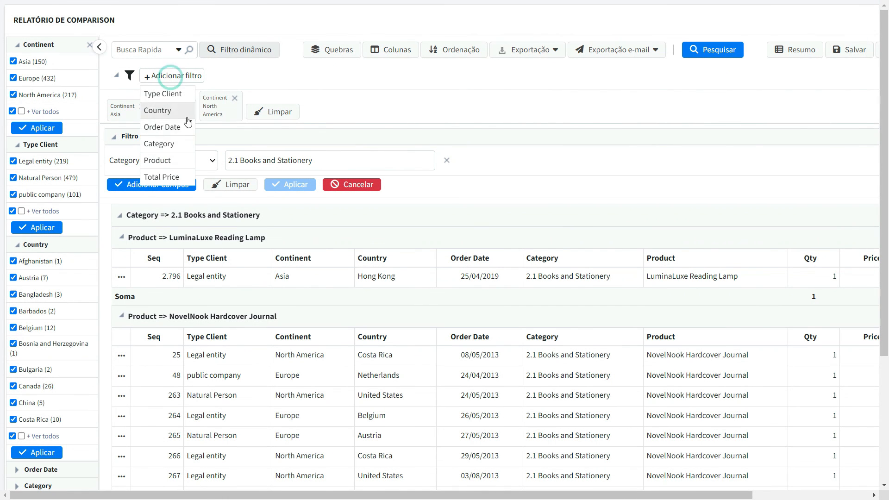
click(170, 127)
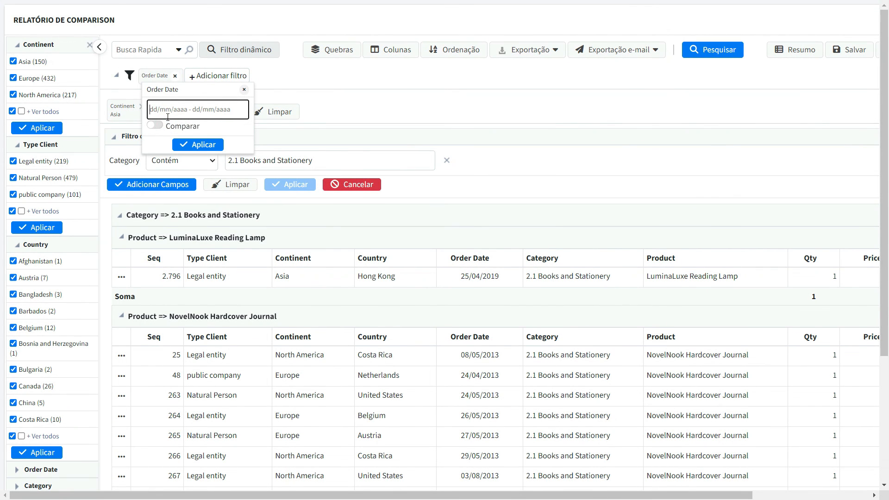
click(165, 112)
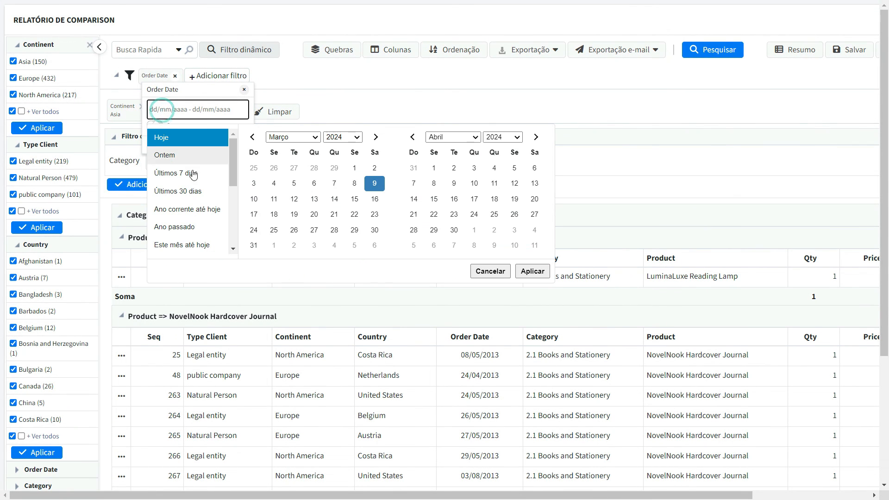
click(179, 232)
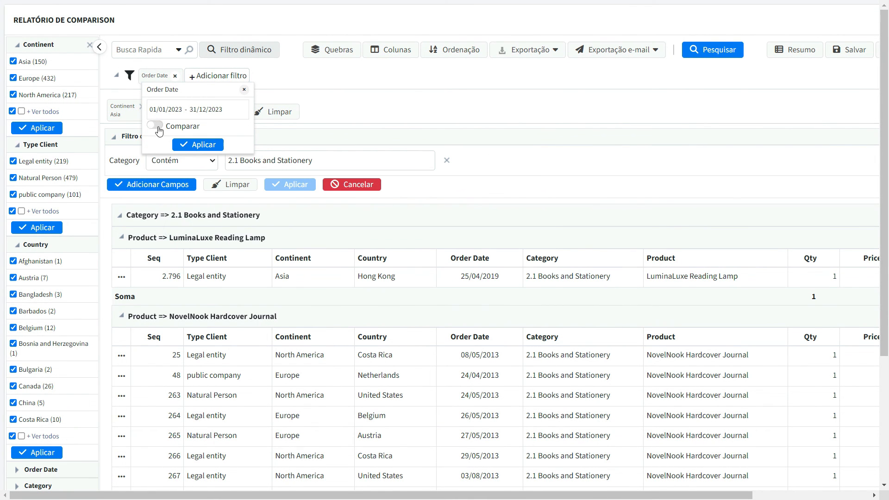
Step: Turn on Comparar for the Order Date filter, choose Período anterior as the comparison period, and apply the filter
click(156, 125)
click(182, 146)
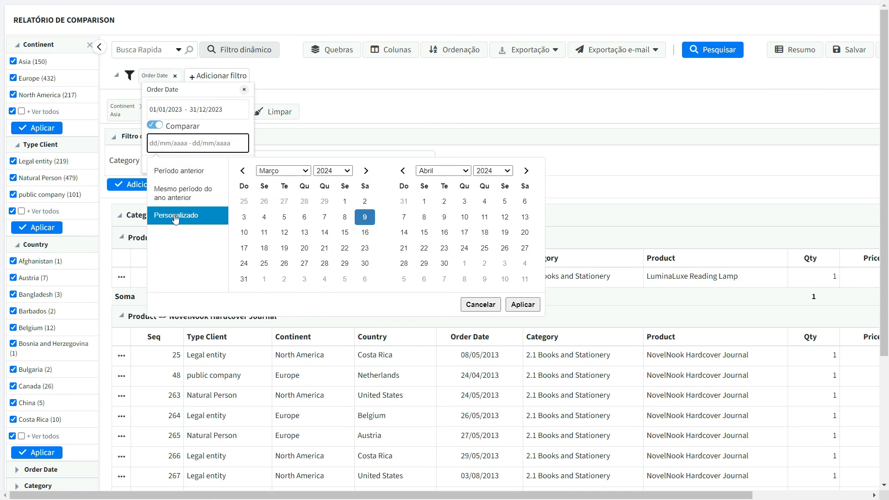
click(176, 171)
click(194, 164)
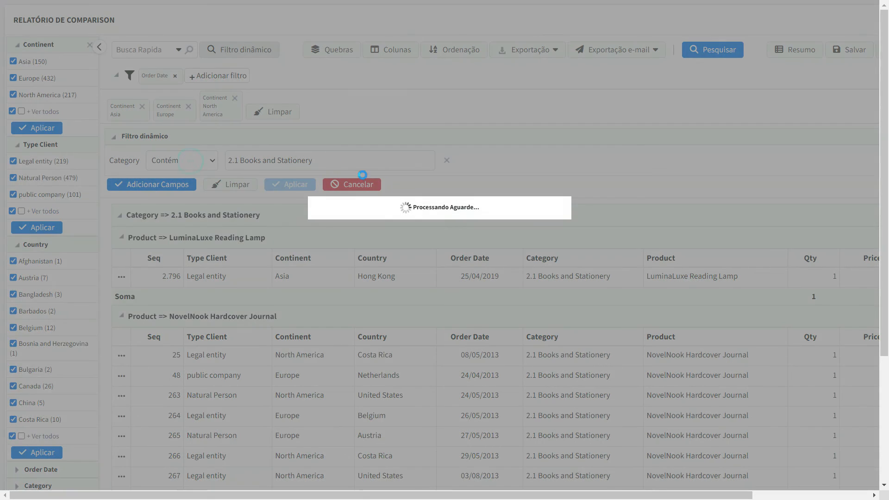